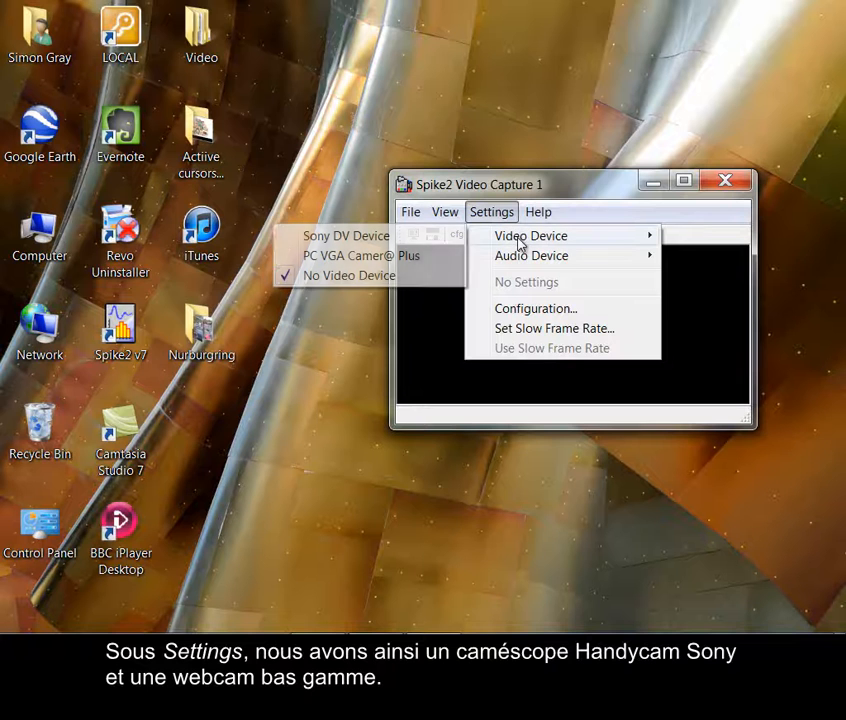
Select PC VGA Camer@ Plus as the first capture window's video device and launch a second Spike2 Video Recorder instance
click(415, 258)
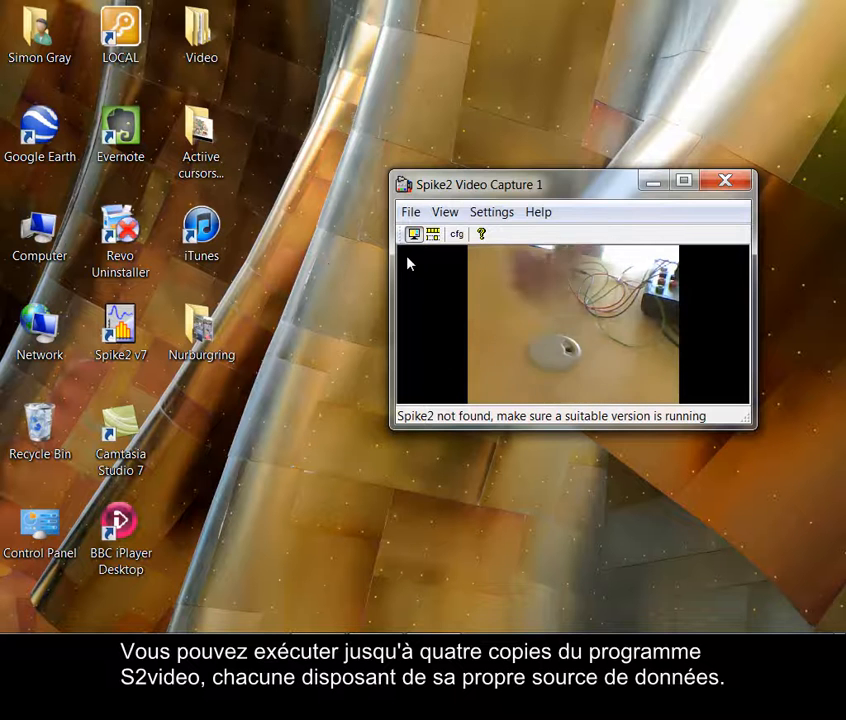
click(24, 617)
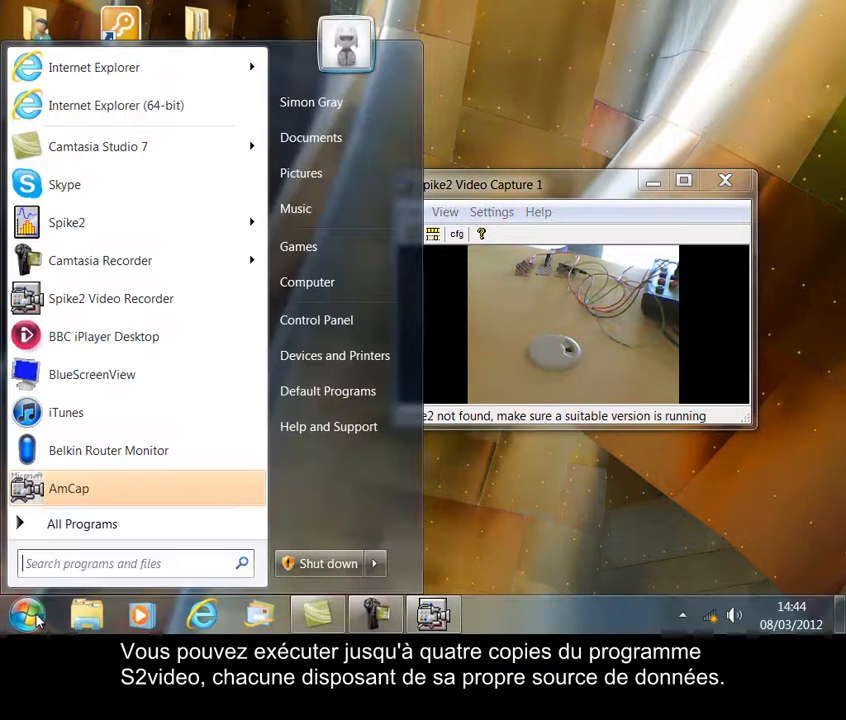
click(72, 530)
click(81, 401)
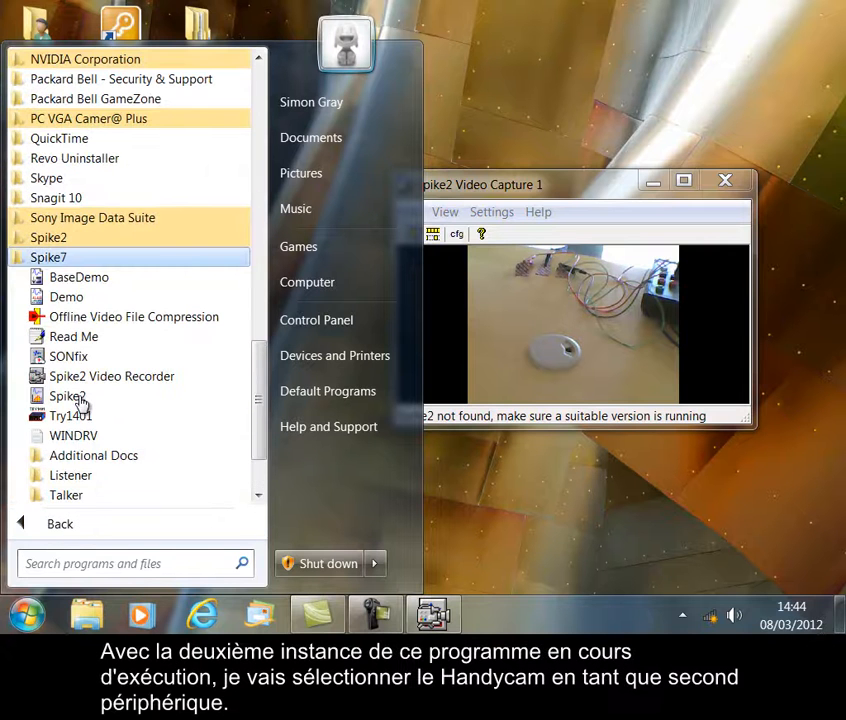
click(111, 379)
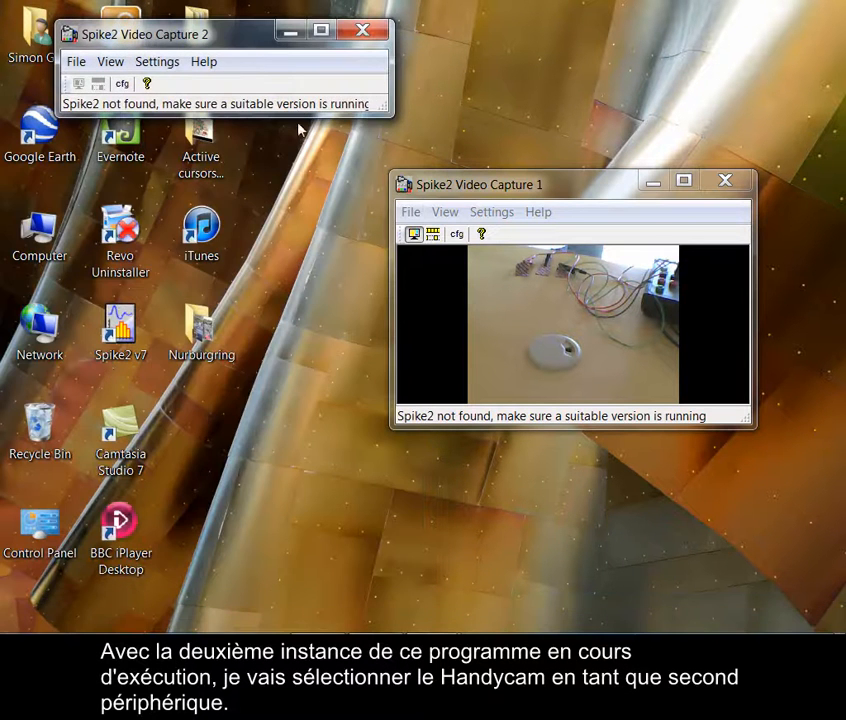
Enlarge the second capture window and select Sony DV Device as its video device
drag(387, 116, 385, 267)
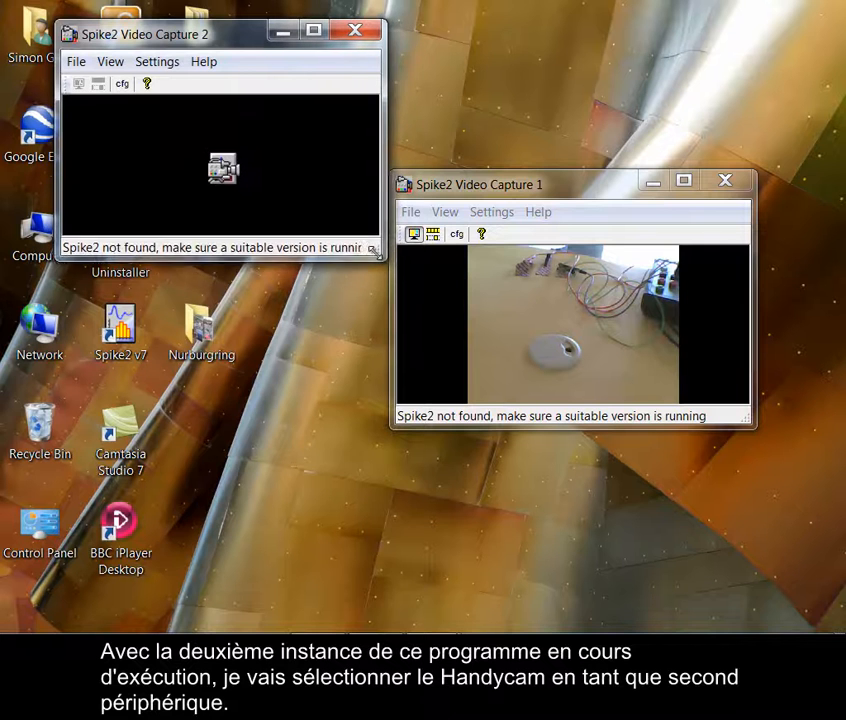
click(173, 64)
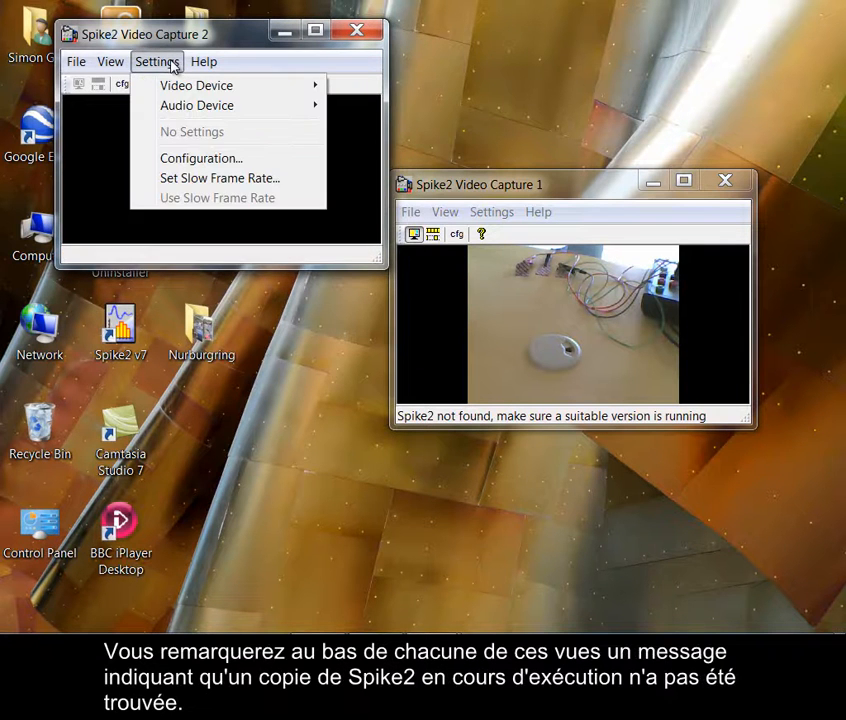
mouse_move(168, 90)
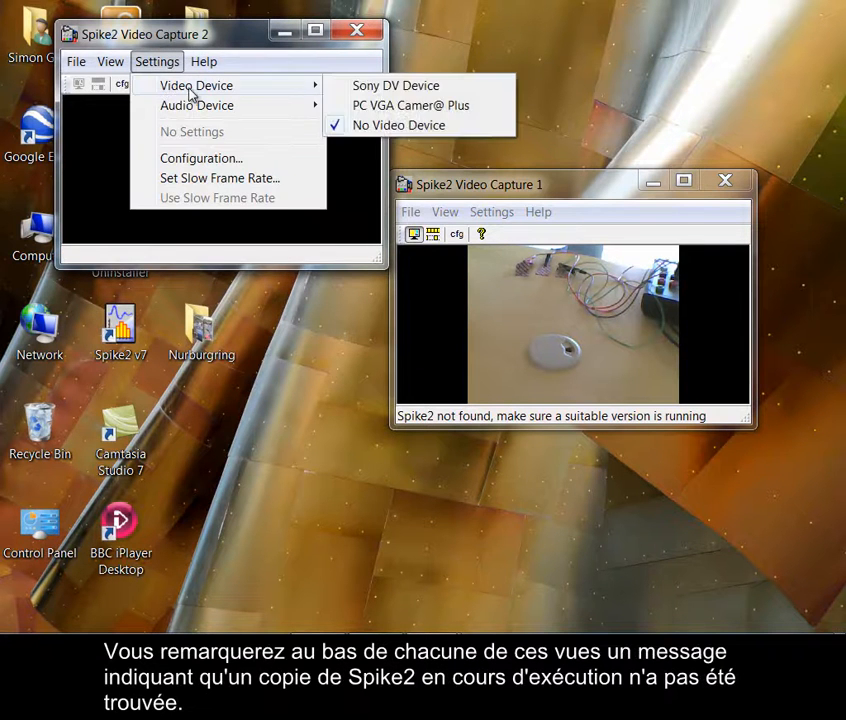
click(378, 88)
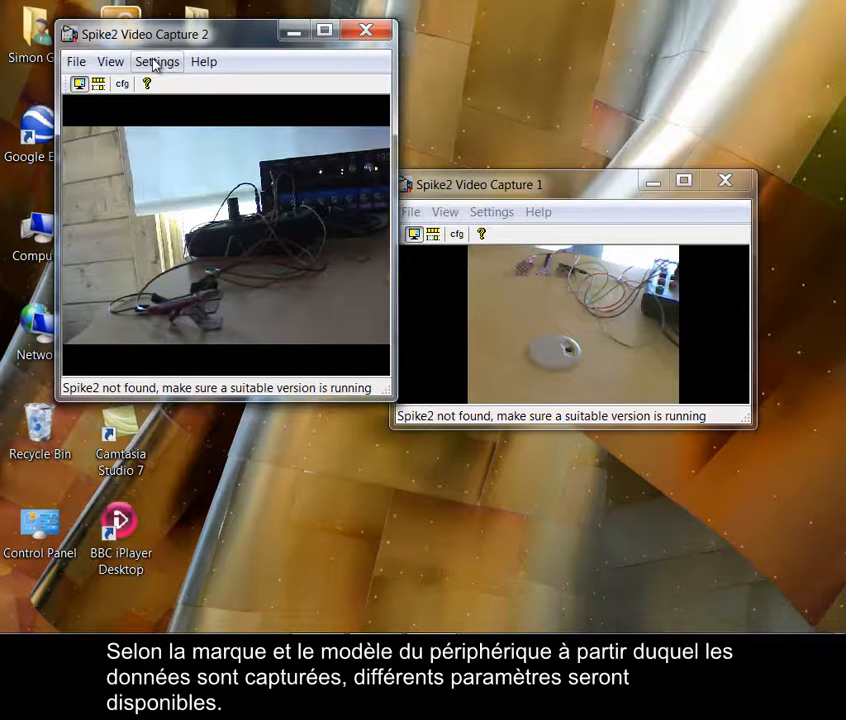
Inspect the Sony DV device's video capture format and its video device properties without changing anything
click(155, 63)
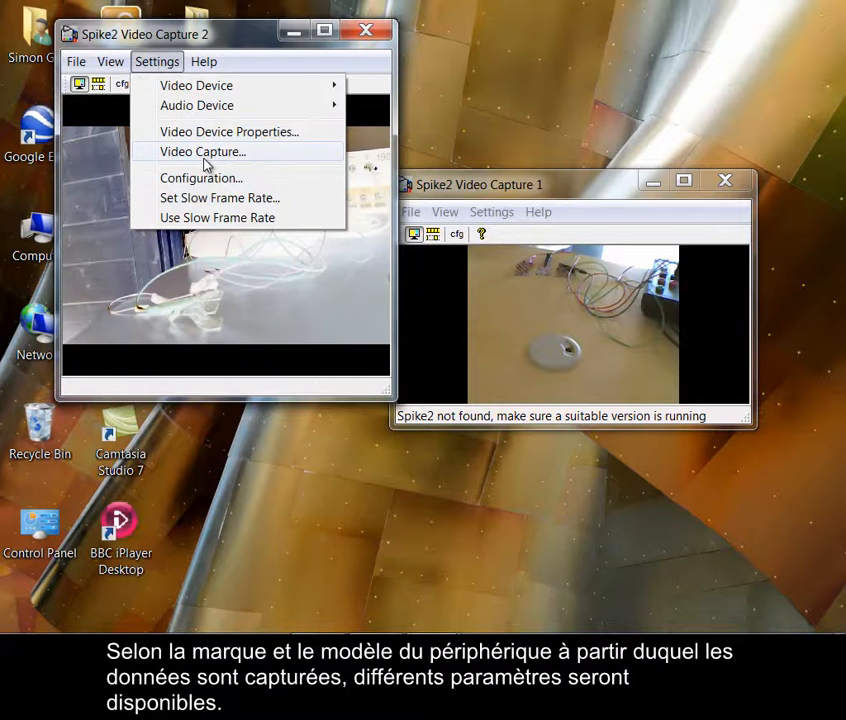
click(204, 152)
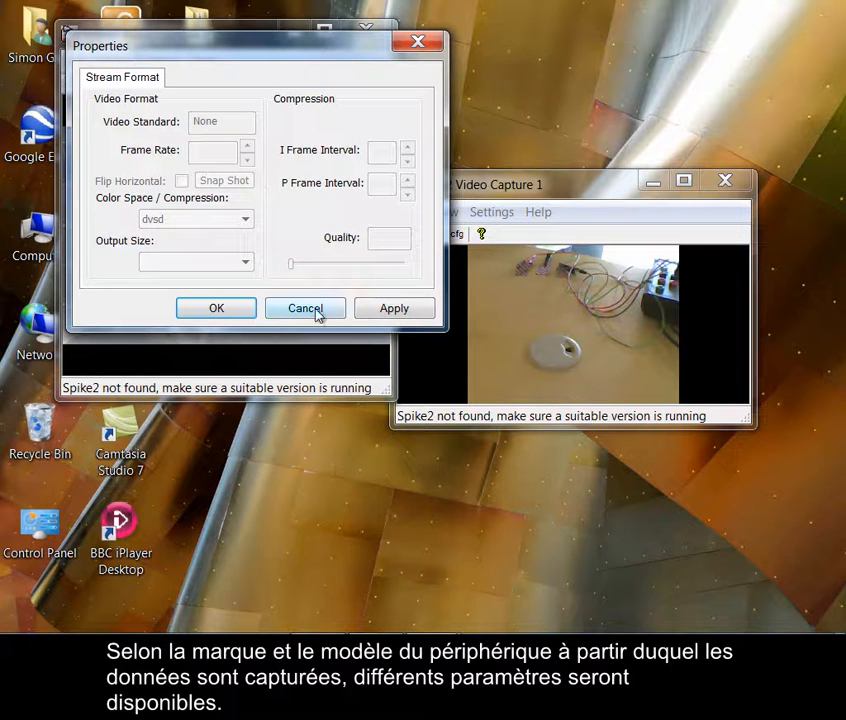
click(318, 311)
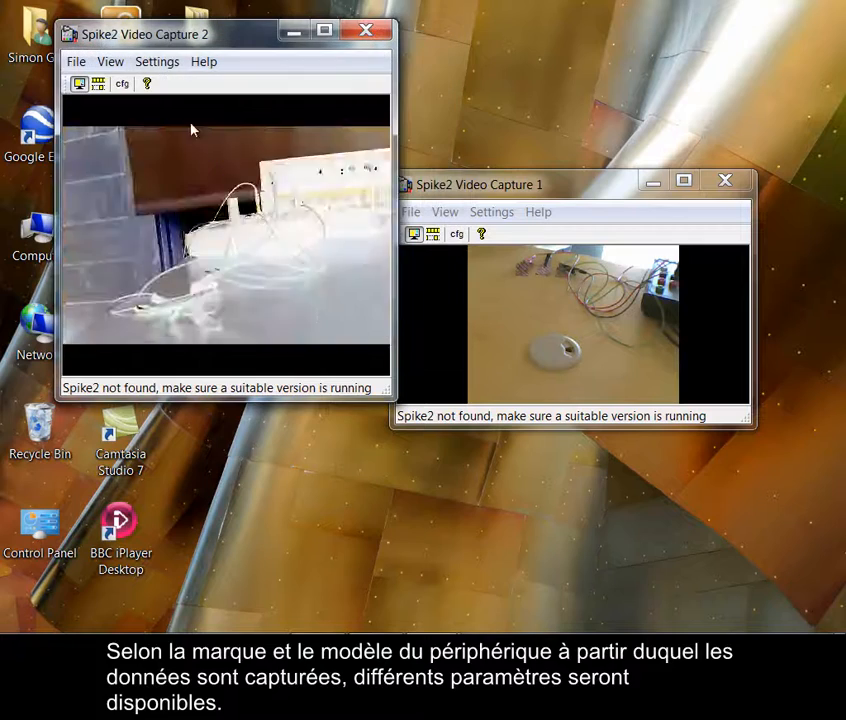
click(157, 63)
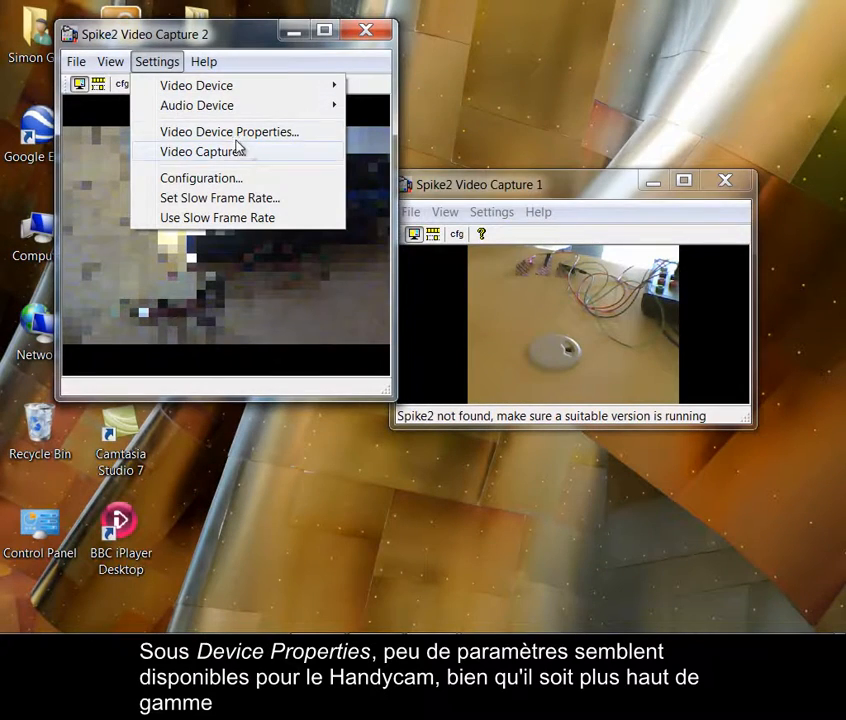
click(226, 136)
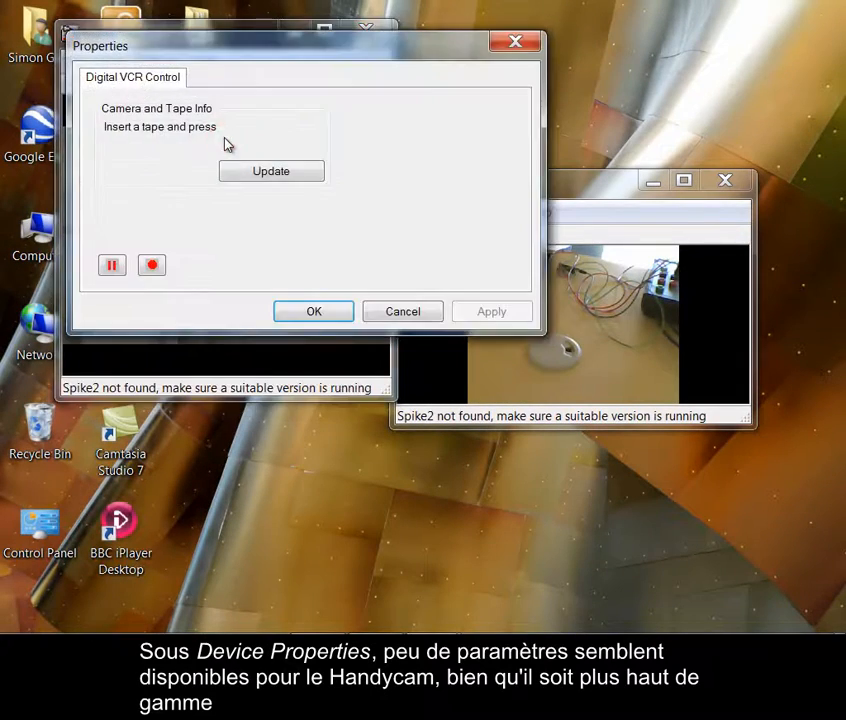
click(390, 312)
Inspect the webcam's video device properties in the first capture window, including the Face Tracking and Effect Frame settings
click(485, 187)
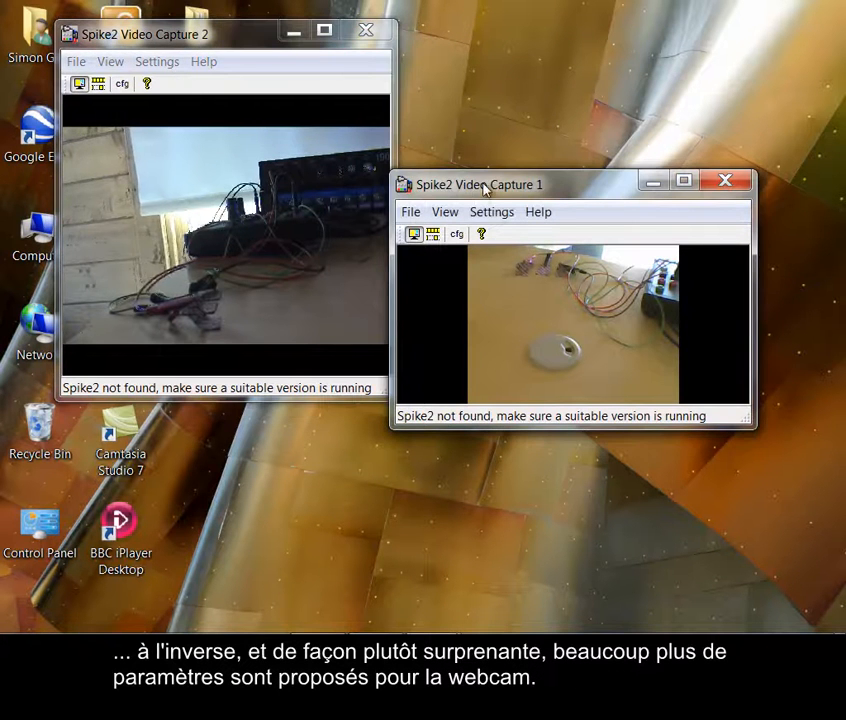
click(506, 213)
click(541, 285)
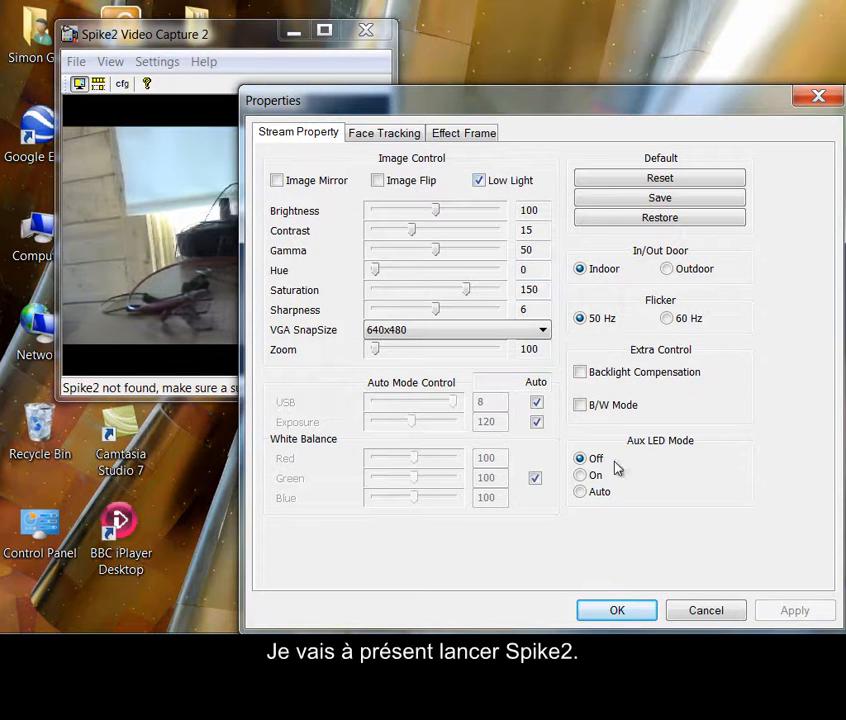
click(387, 138)
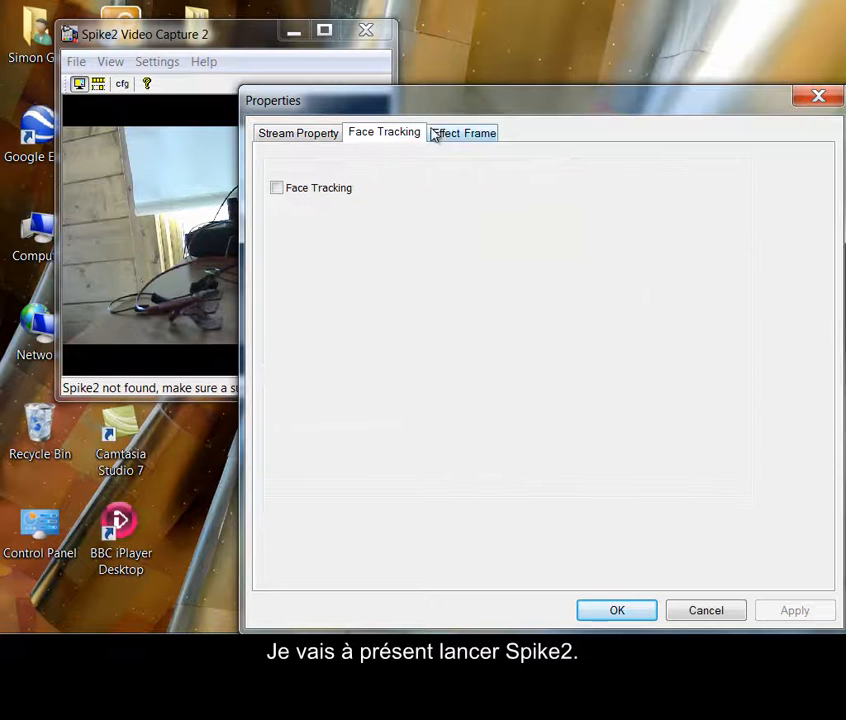
click(457, 138)
click(321, 137)
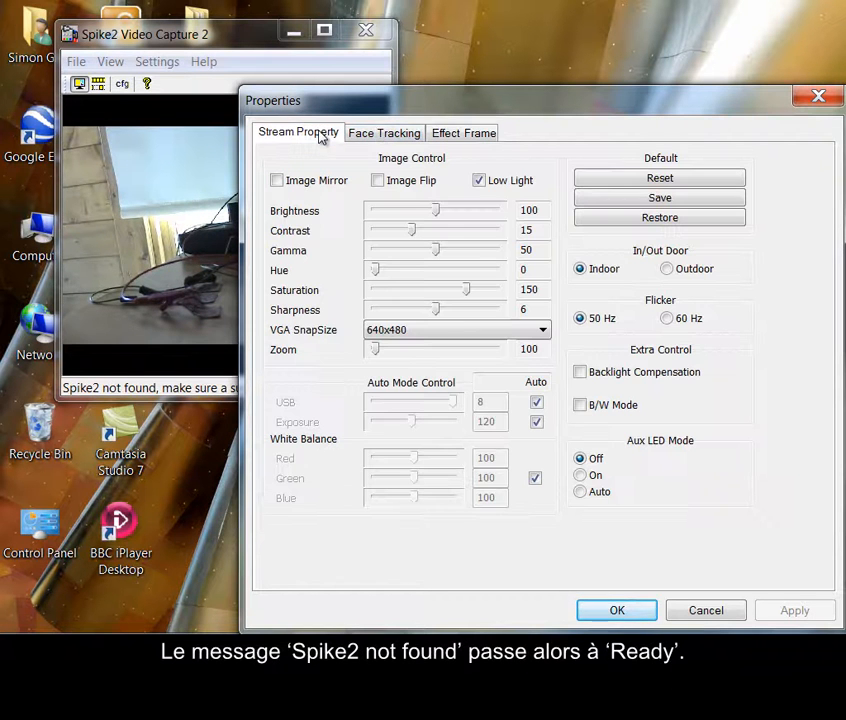
click(615, 610)
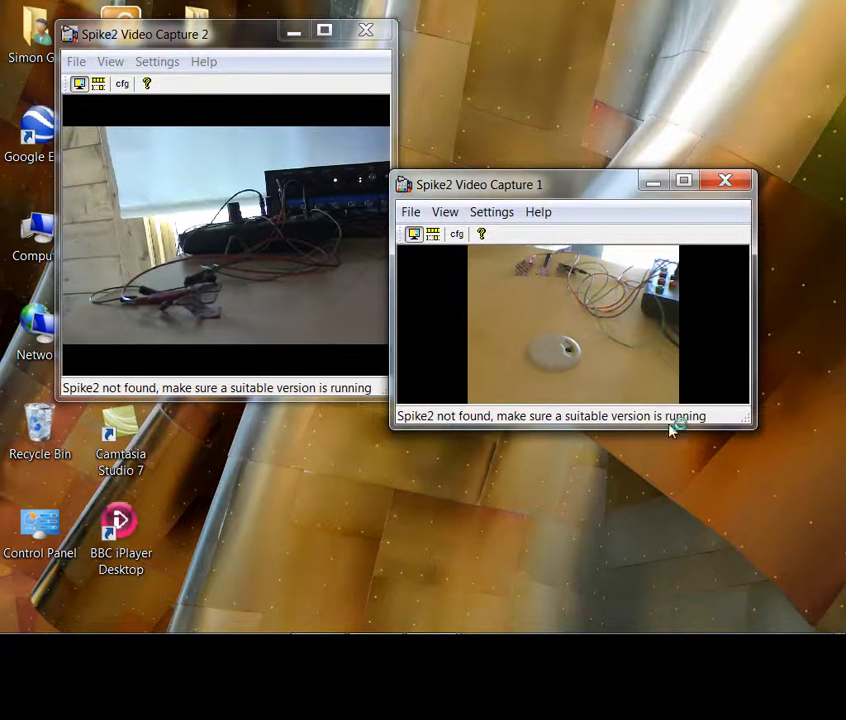
Launch Spike2 and minimize the second video capture window
mouse_move(29, 624)
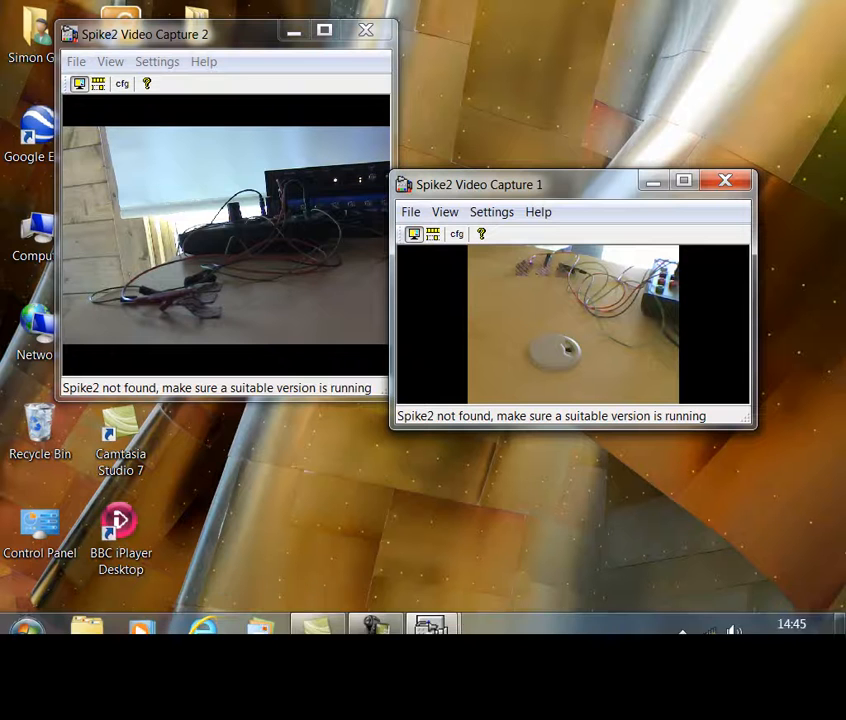
click(28, 620)
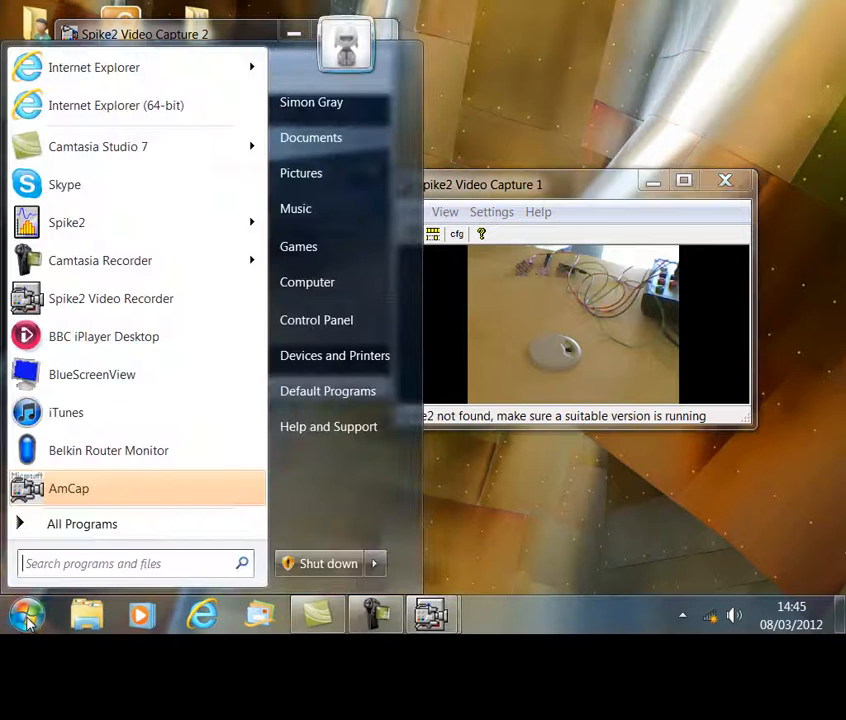
click(110, 235)
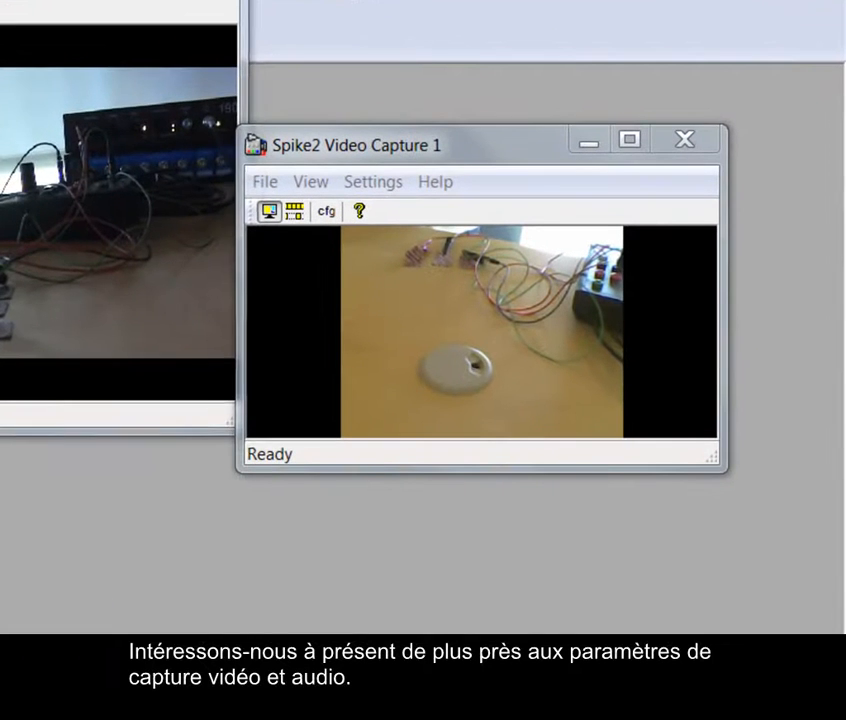
click(117, 0)
Review the first capture window's video and audio device choices and the webcam's image control properties
click(361, 182)
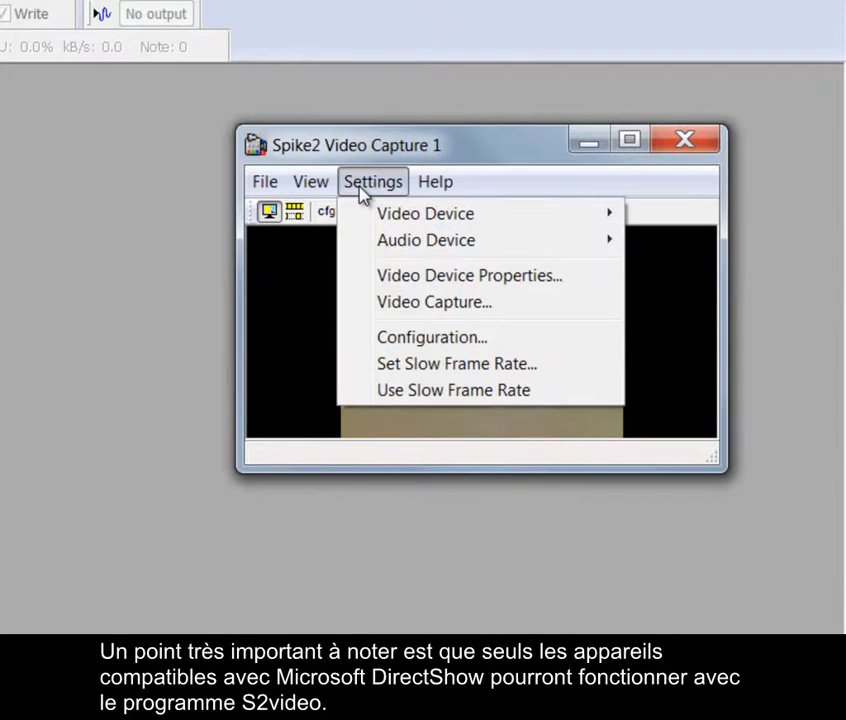
mouse_move(367, 223)
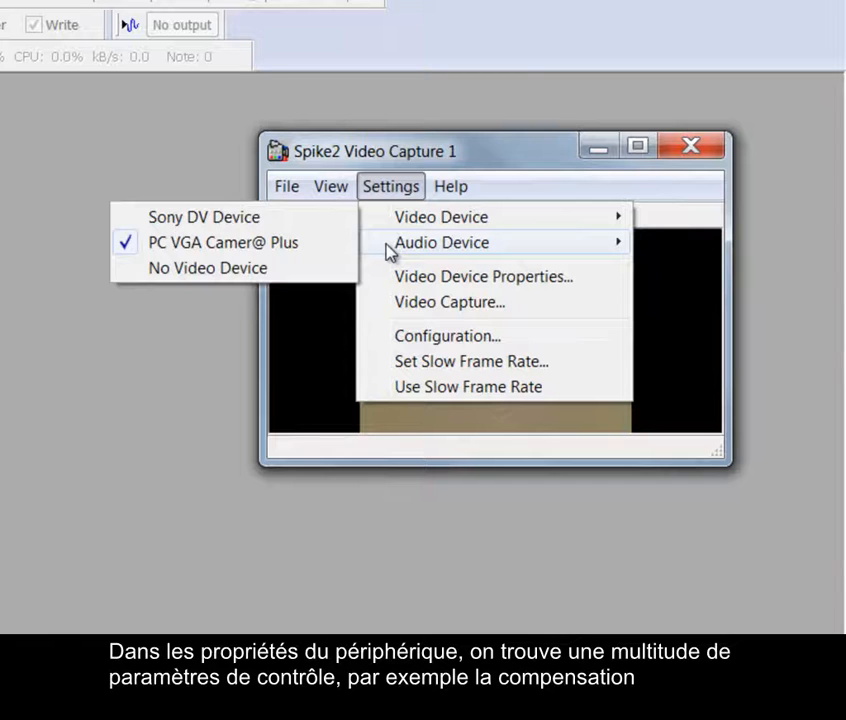
click(389, 252)
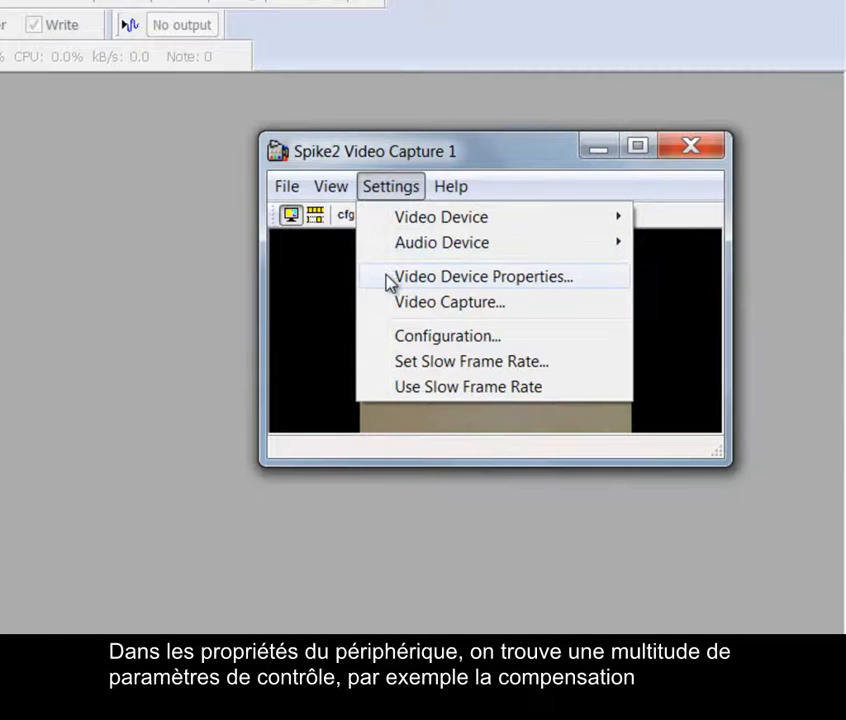
click(389, 277)
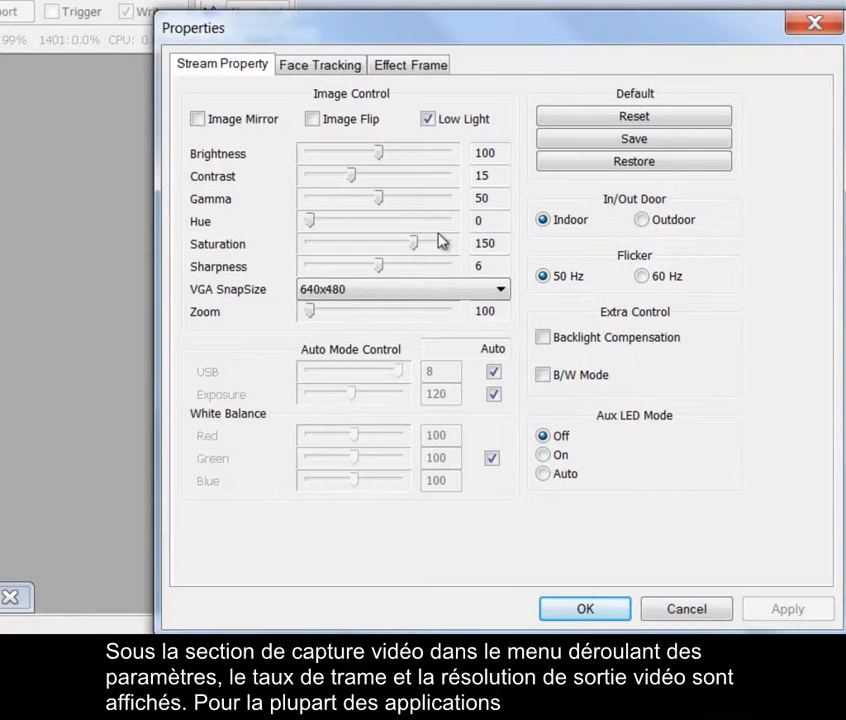
click(800, 27)
Check the webcam's video capture frame rate and the available output sizes, keeping the existing stream format
click(444, 156)
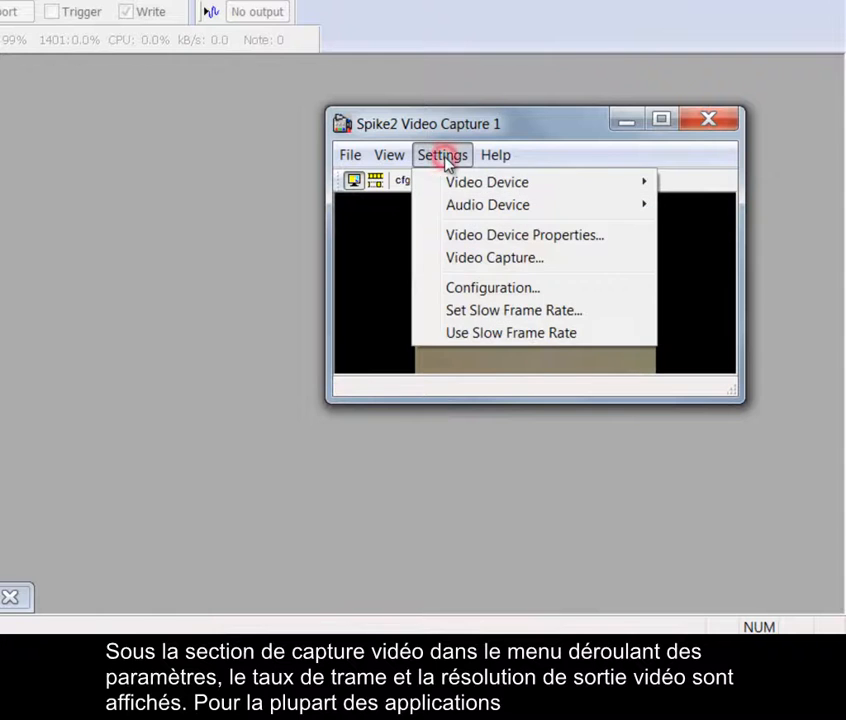
click(449, 260)
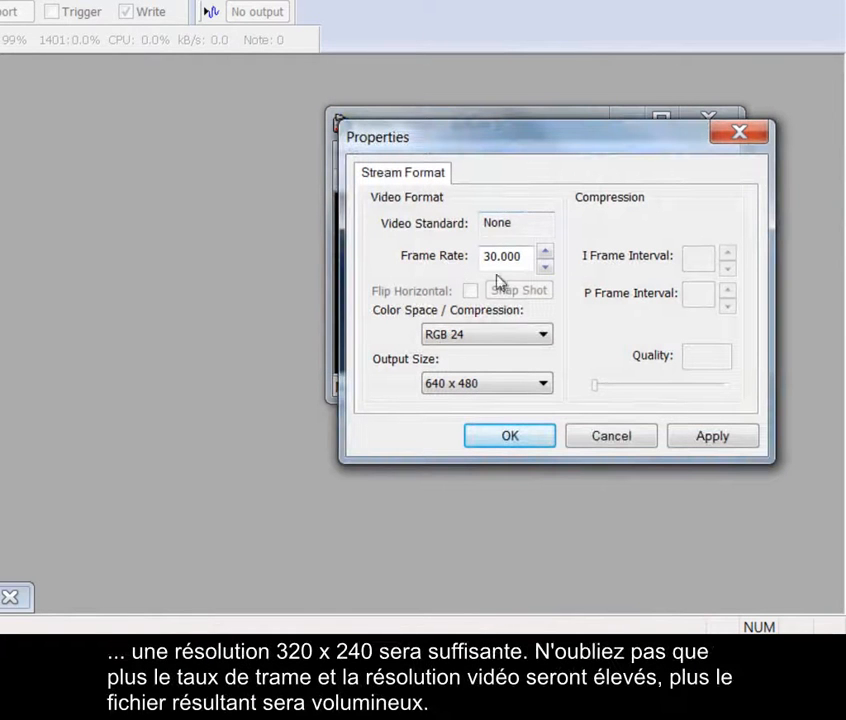
click(540, 385)
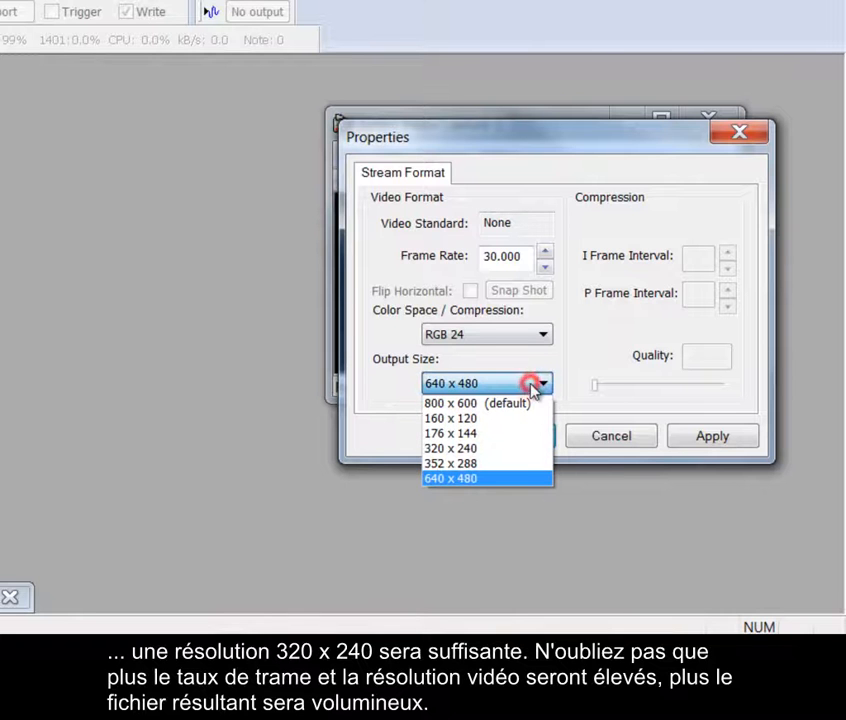
click(576, 366)
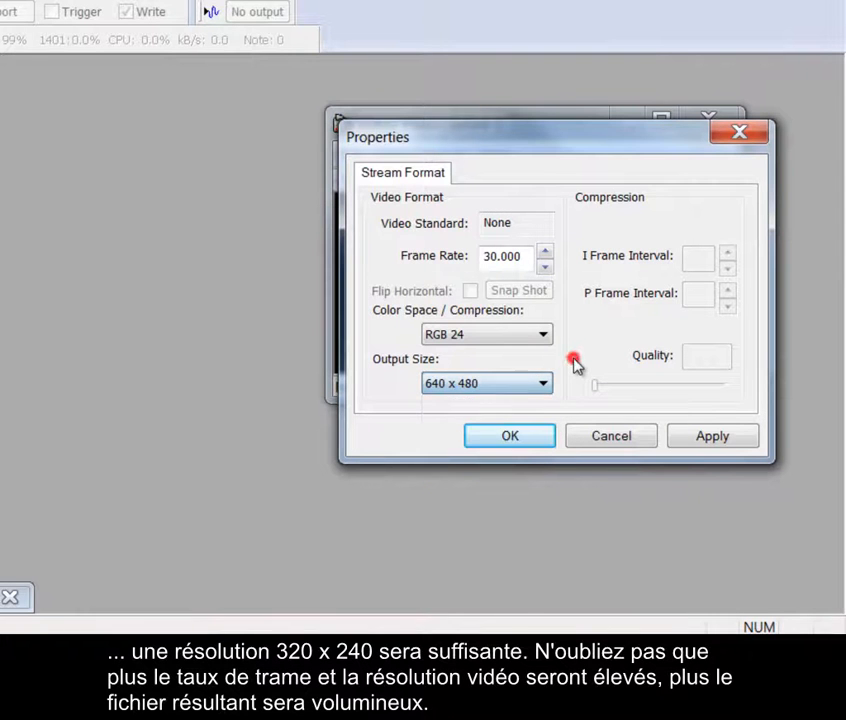
click(533, 441)
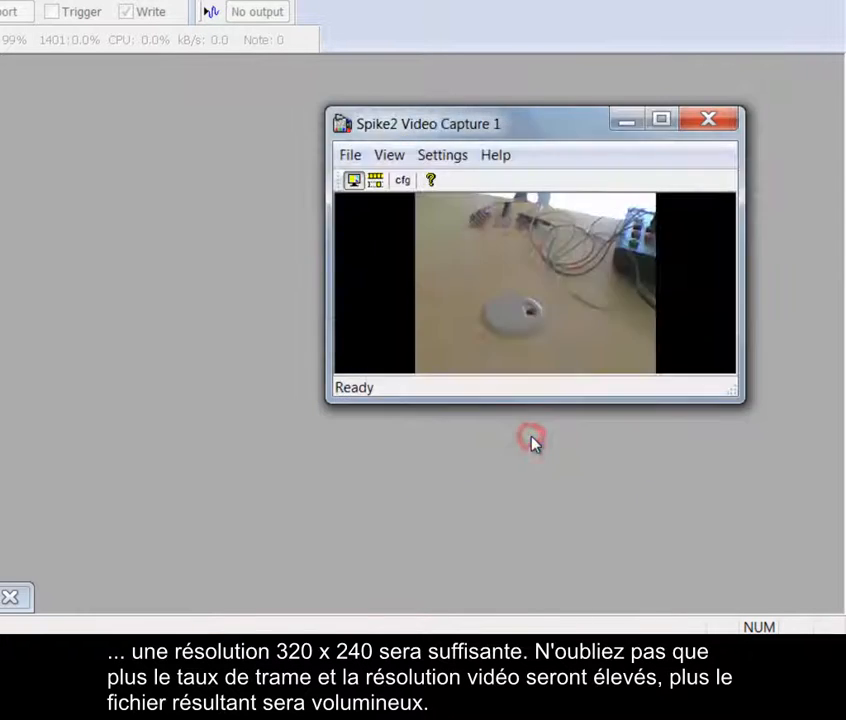
Open the first capture window's configuration and try the three video compression modes, leaving Compress after capture selected
click(460, 160)
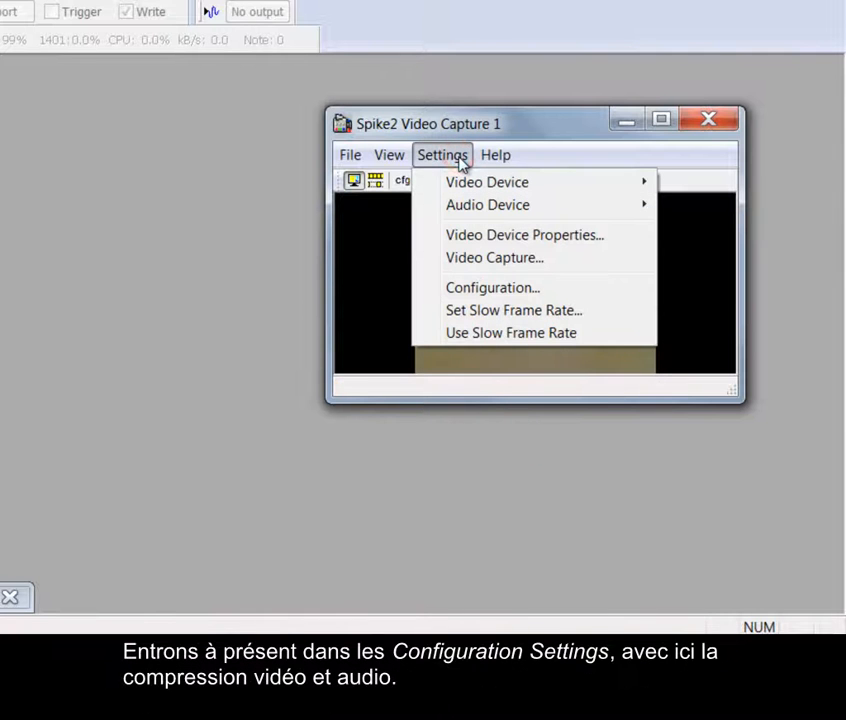
click(471, 292)
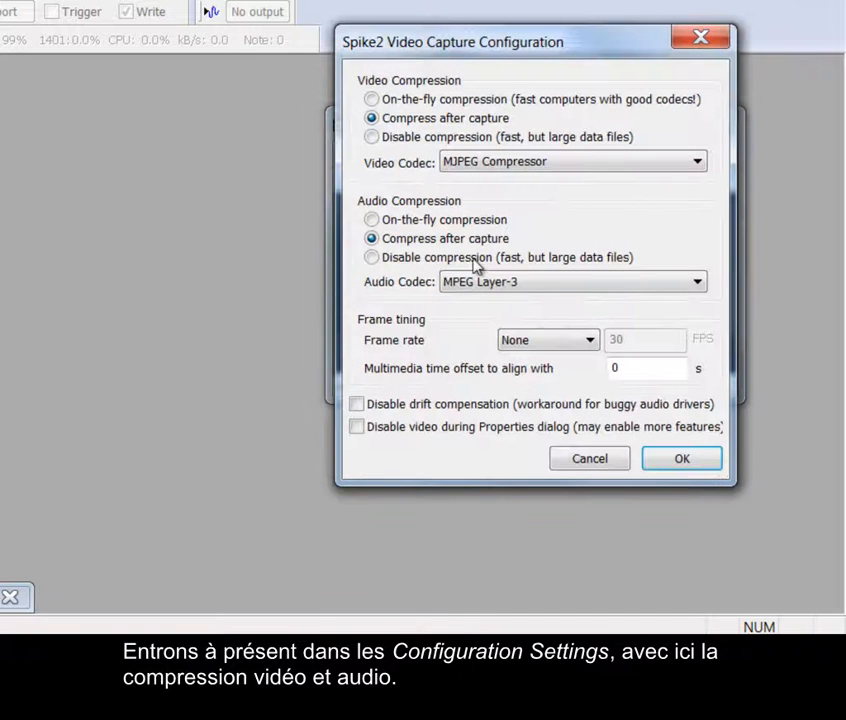
click(373, 100)
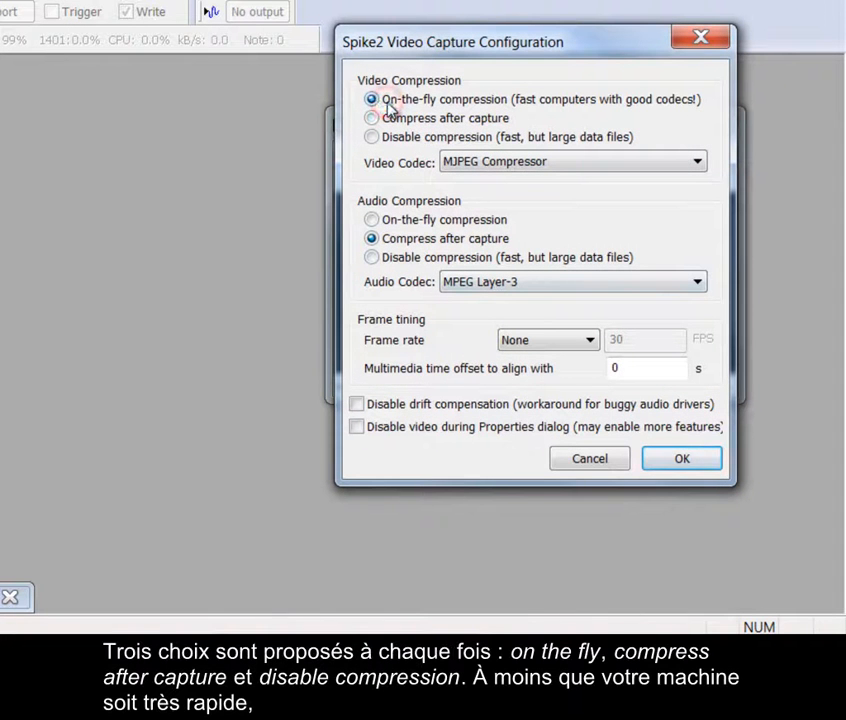
click(372, 119)
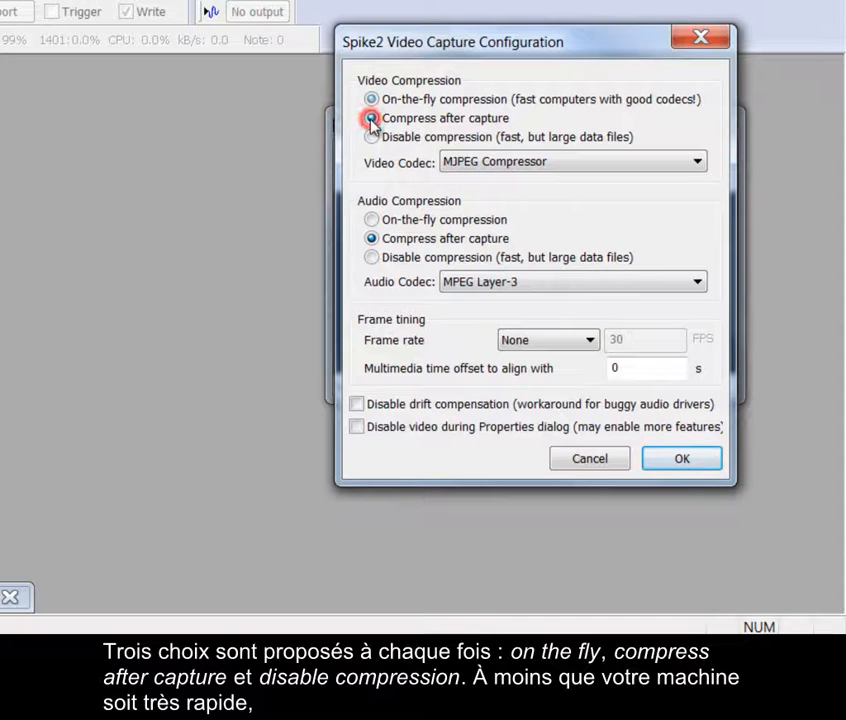
click(373, 139)
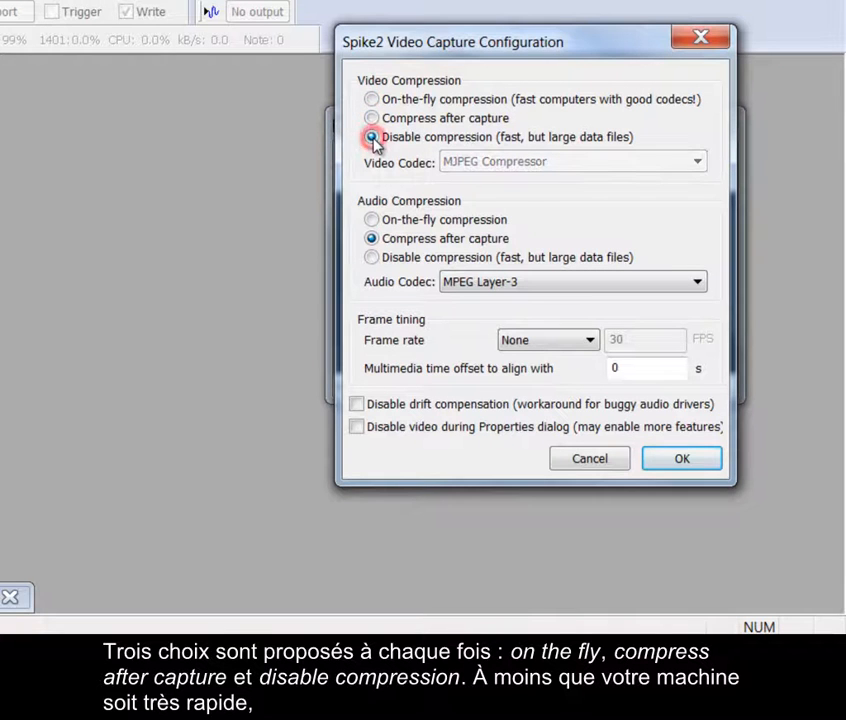
click(372, 119)
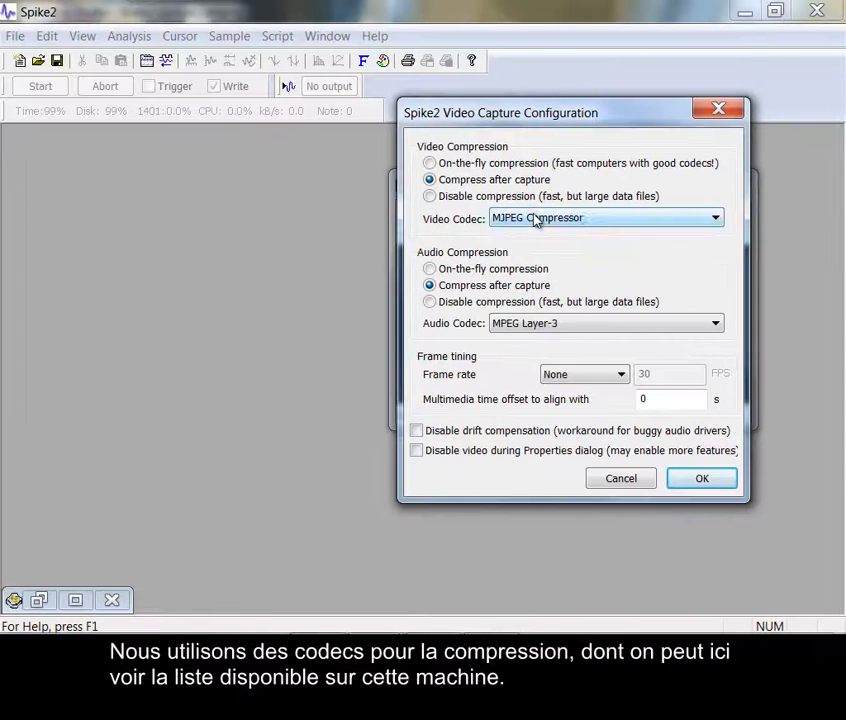
Review the video codec and frame timing options, keeping MJPEG Compressor and frame rate None, and accept the configuration
click(490, 162)
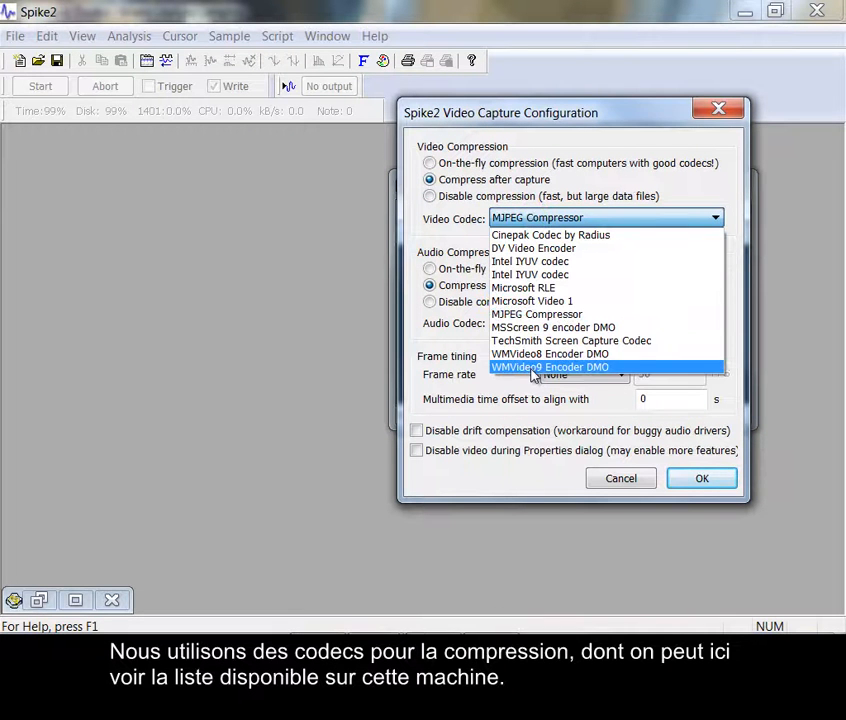
click(537, 312)
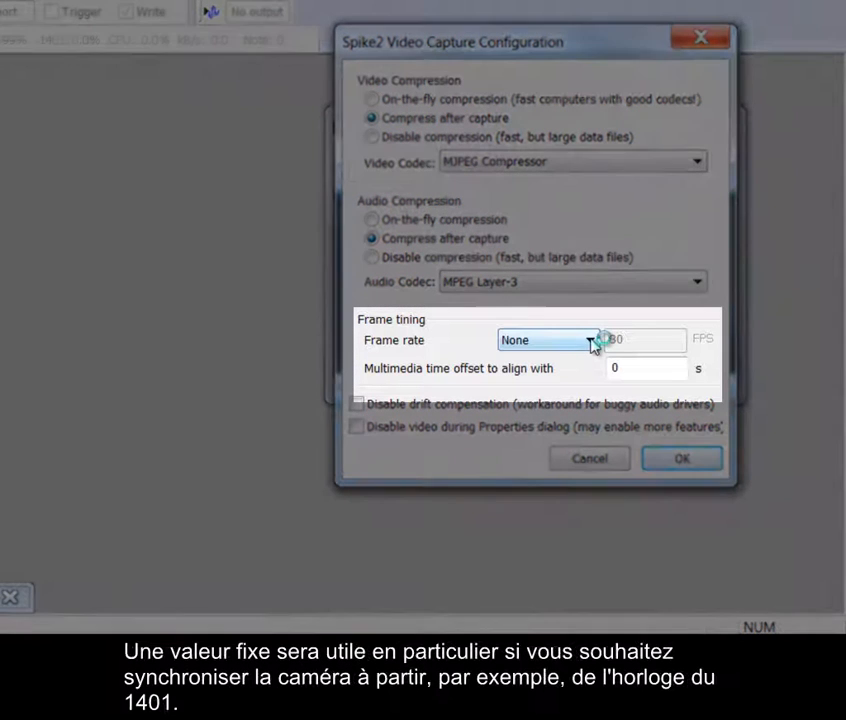
click(591, 342)
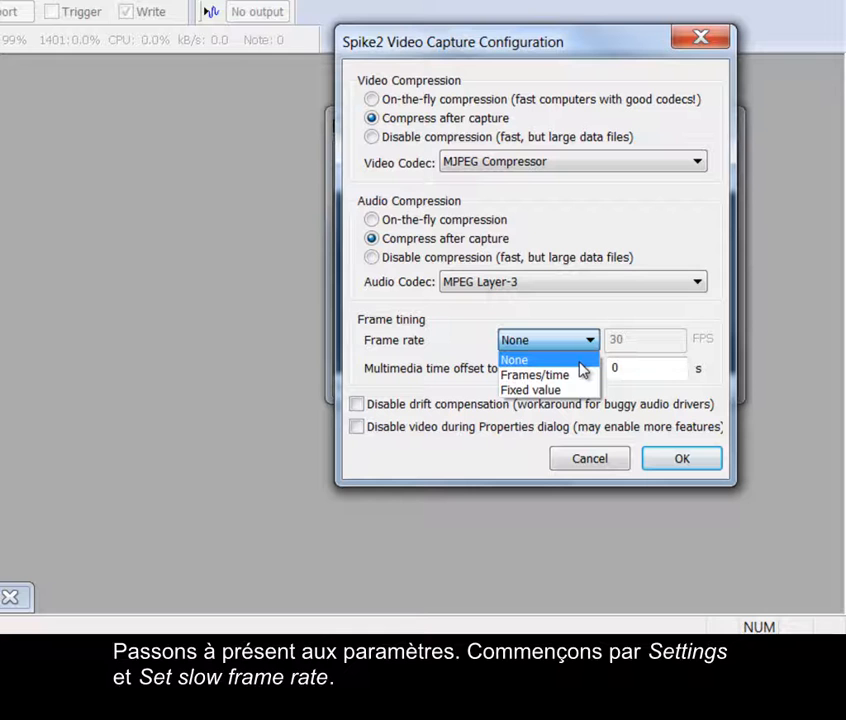
click(580, 362)
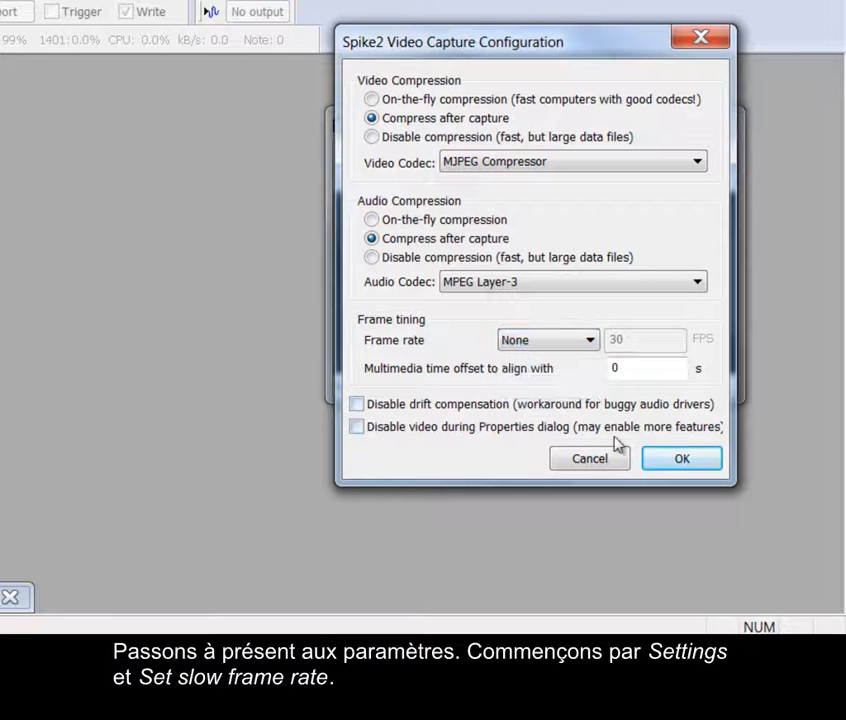
click(679, 461)
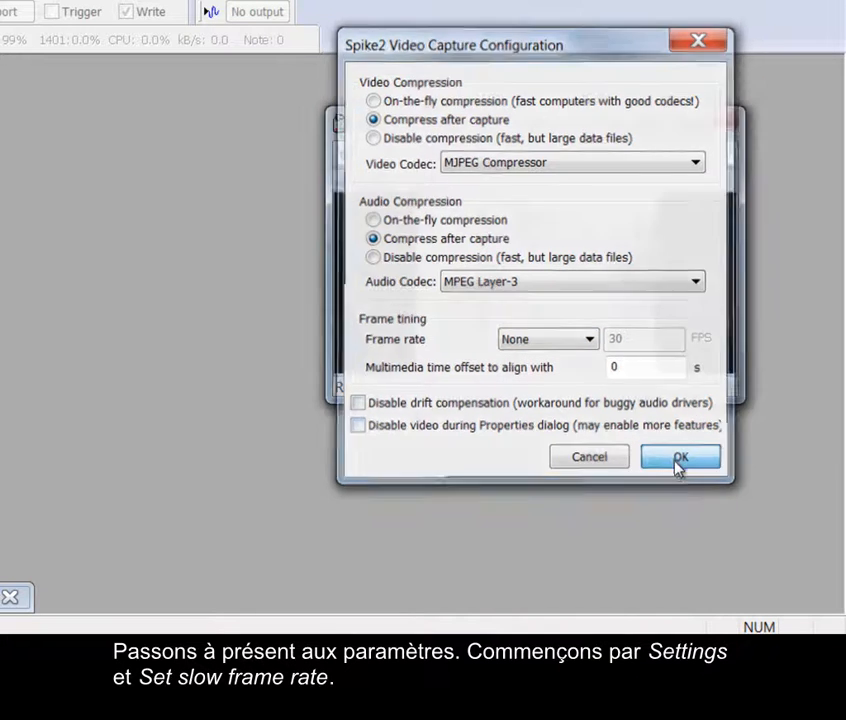
Set the first capture window's maximum frame rate to capture to 30
click(446, 155)
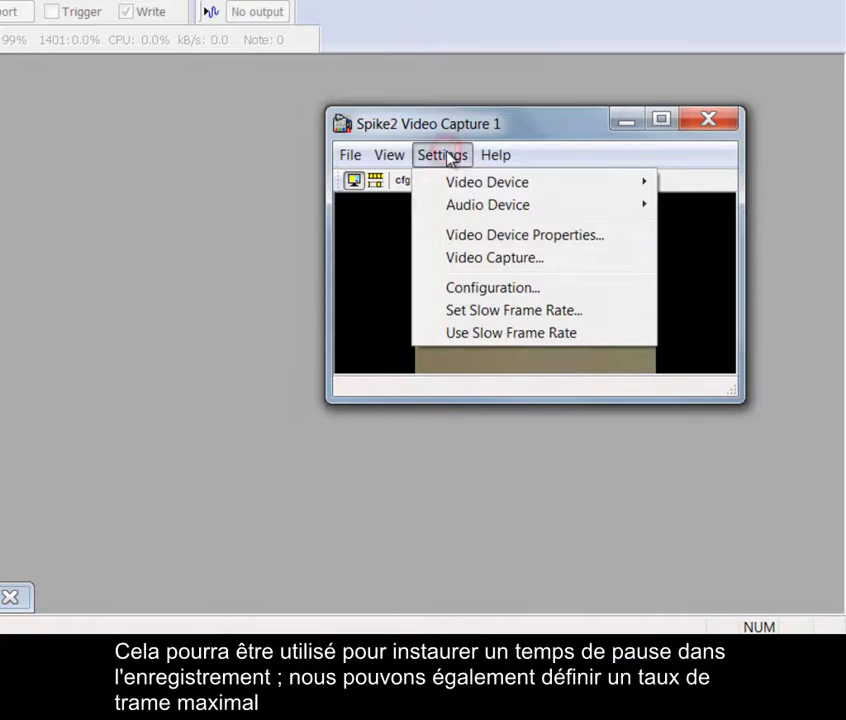
click(460, 310)
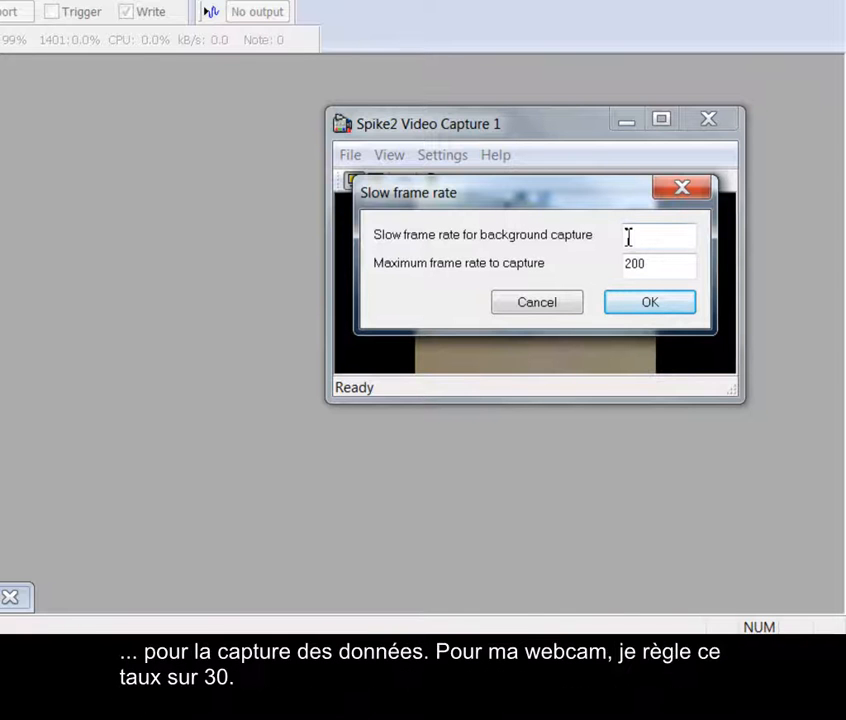
drag(652, 270, 613, 280)
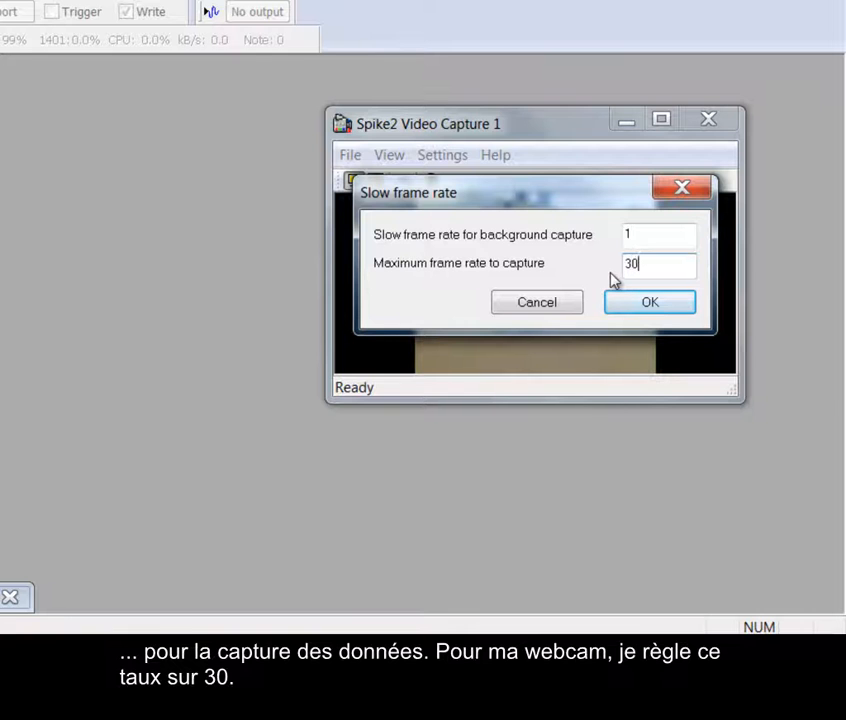
click(642, 310)
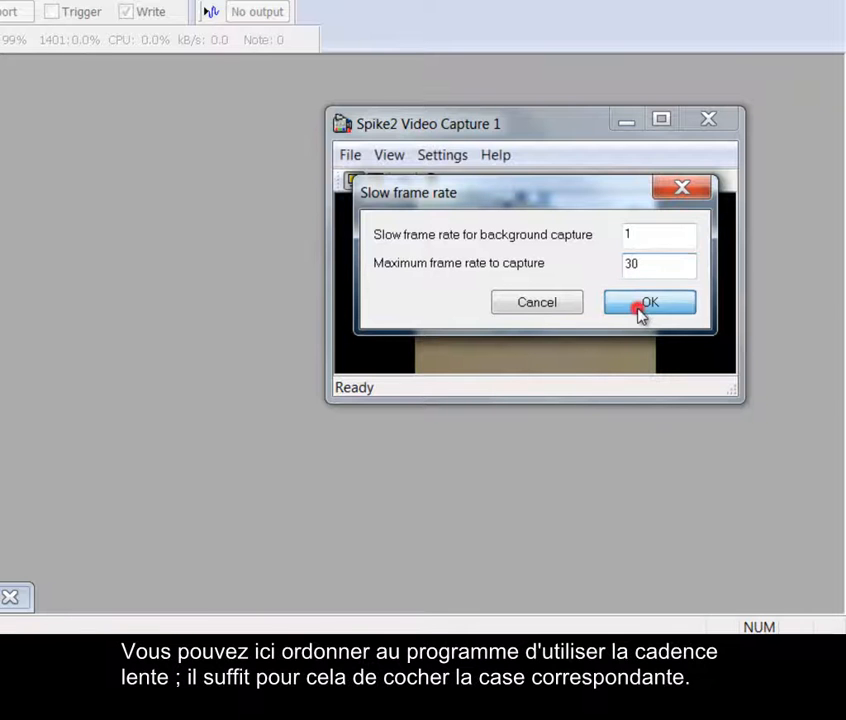
Turn the slow frame rate on and back off for the first capture window
click(456, 158)
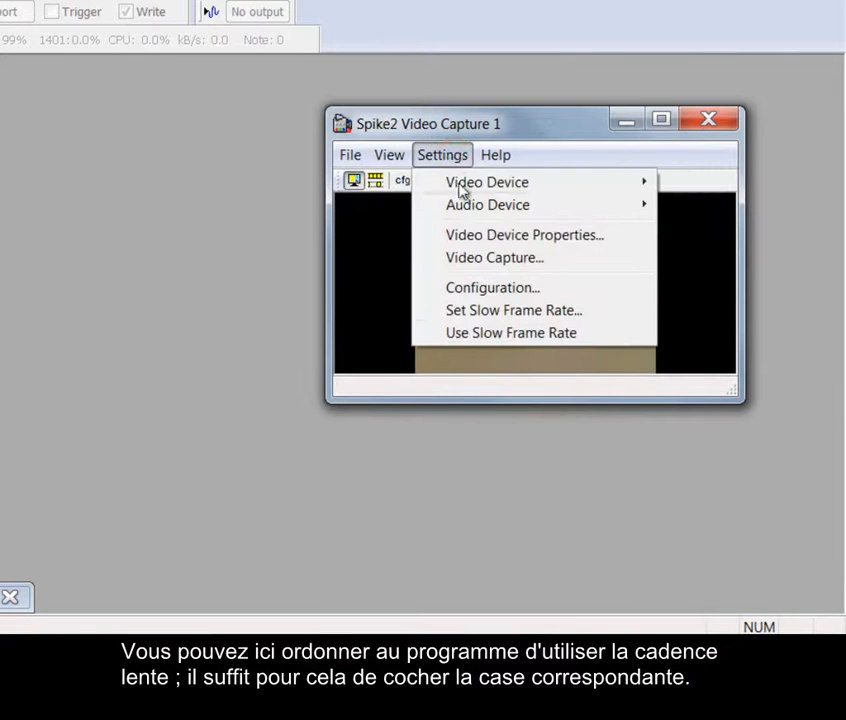
click(460, 334)
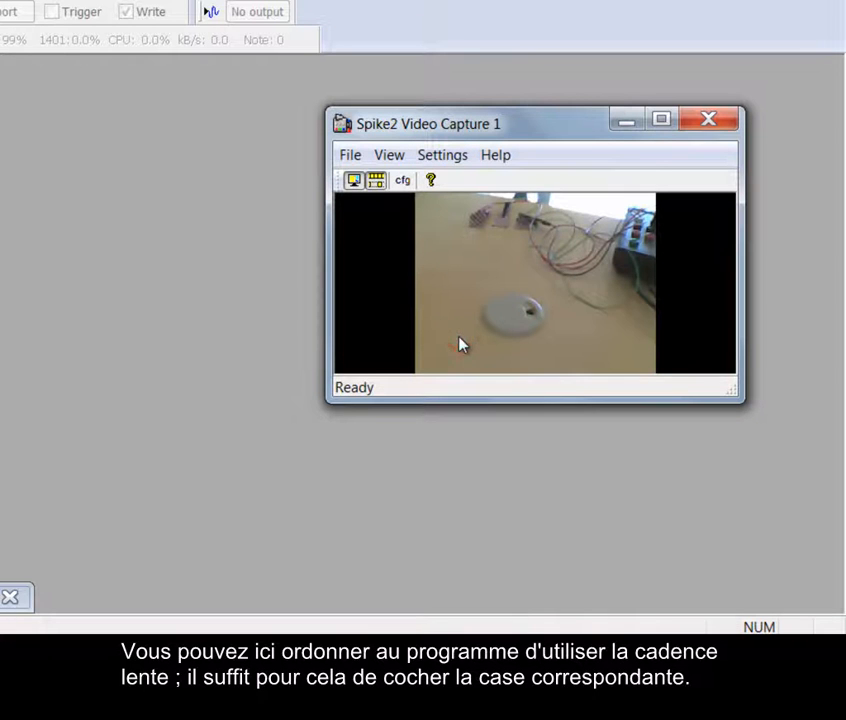
click(443, 156)
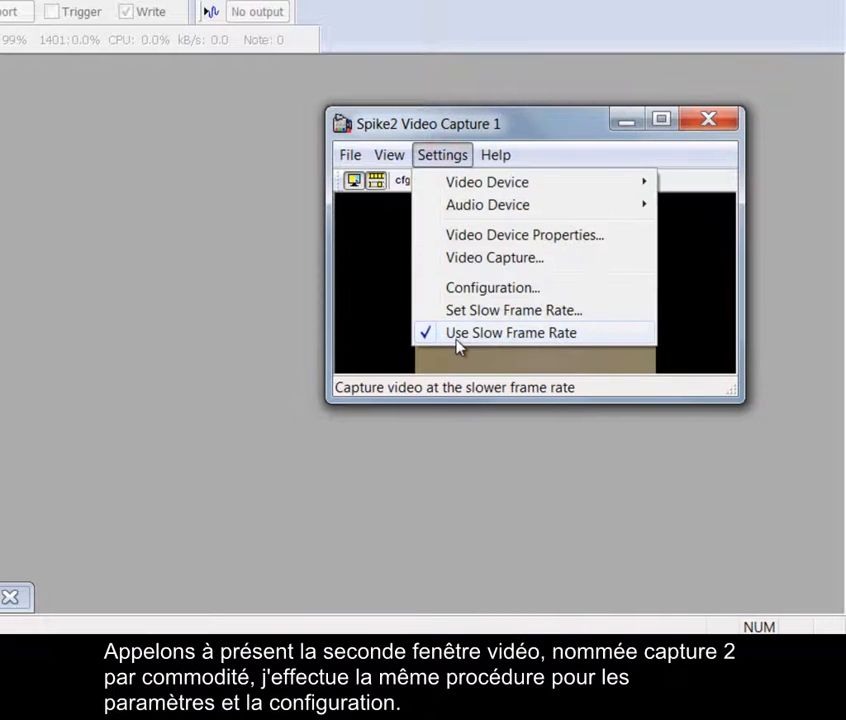
click(427, 338)
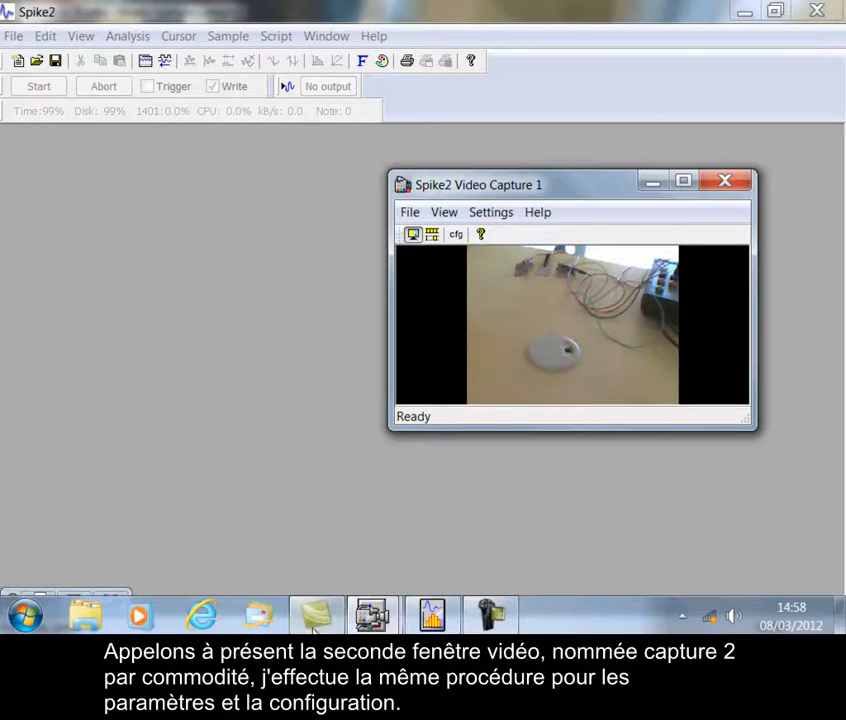
Bring up the second video capture window, resize it to fit its image and place it beside the first one
mouse_move(370, 618)
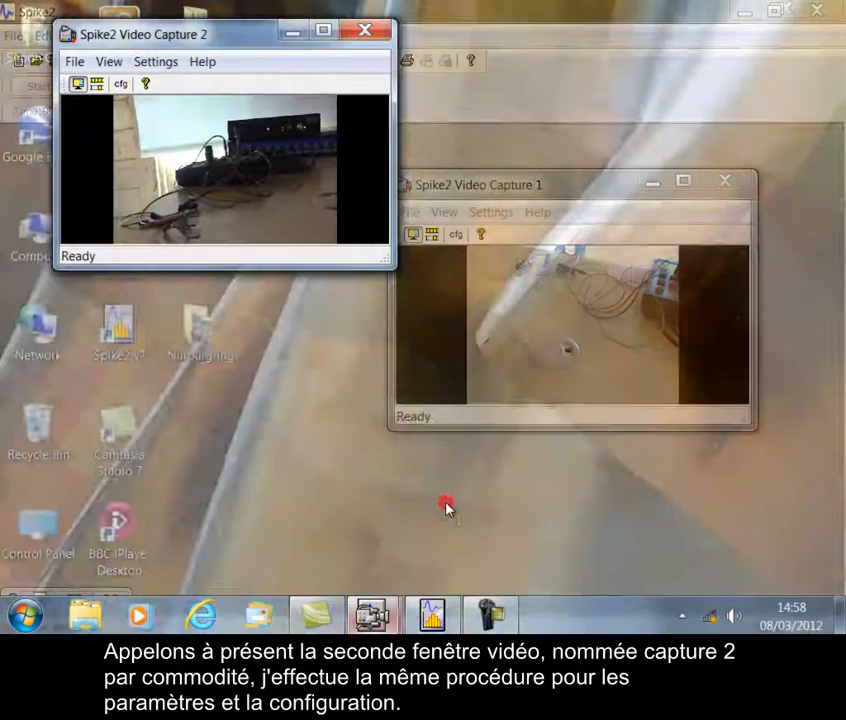
click(446, 507)
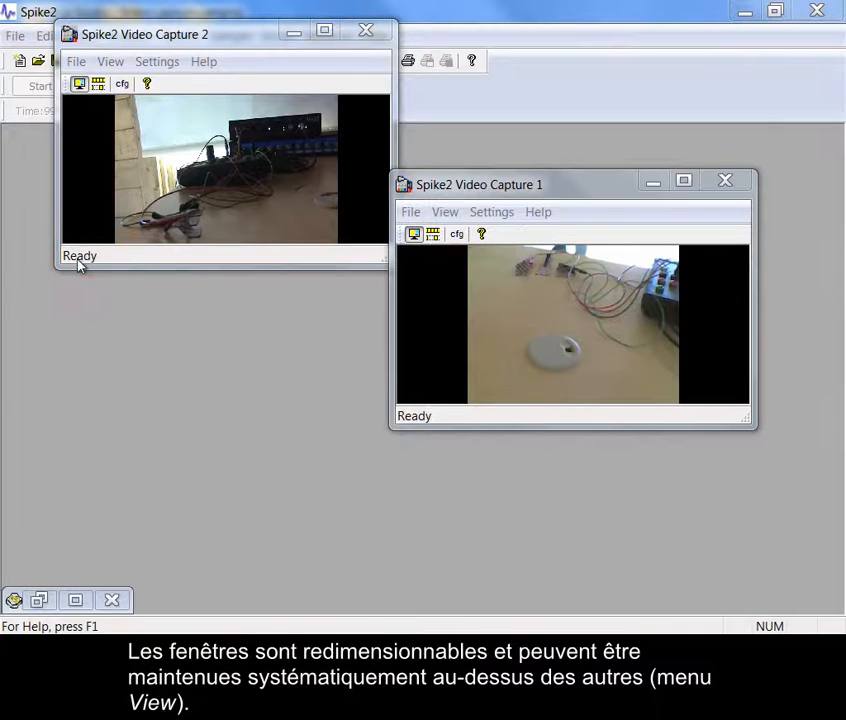
drag(380, 258, 313, 287)
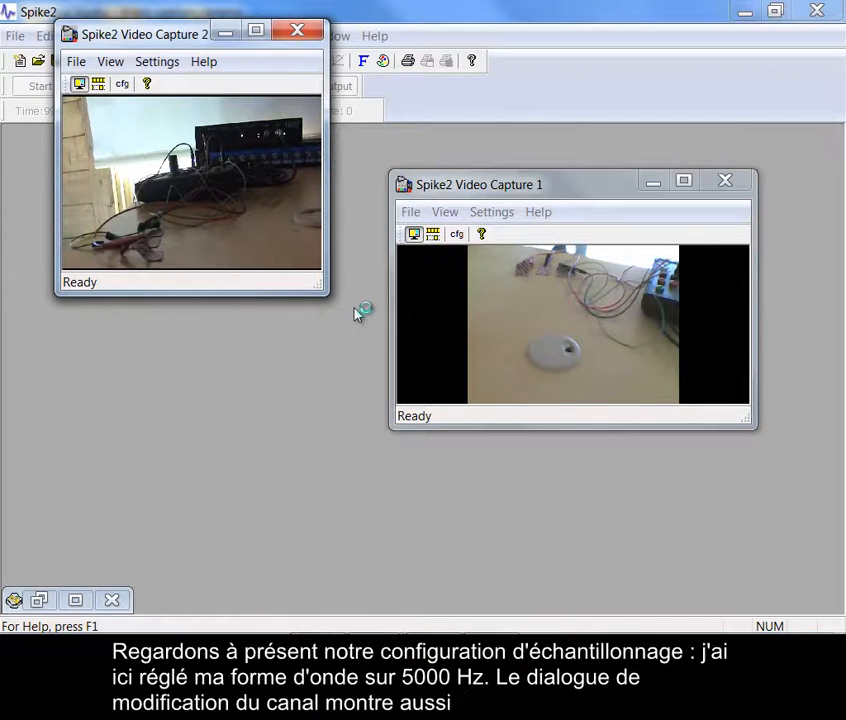
drag(192, 36, 205, 166)
Open the sampling configuration and minimize both video capture windows to uncover it
click(228, 36)
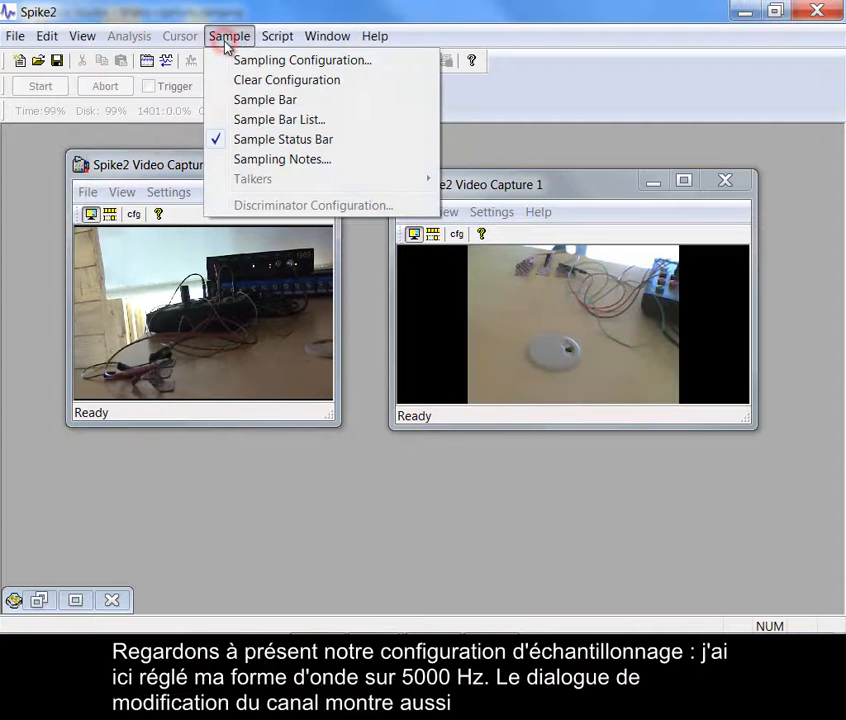
click(268, 62)
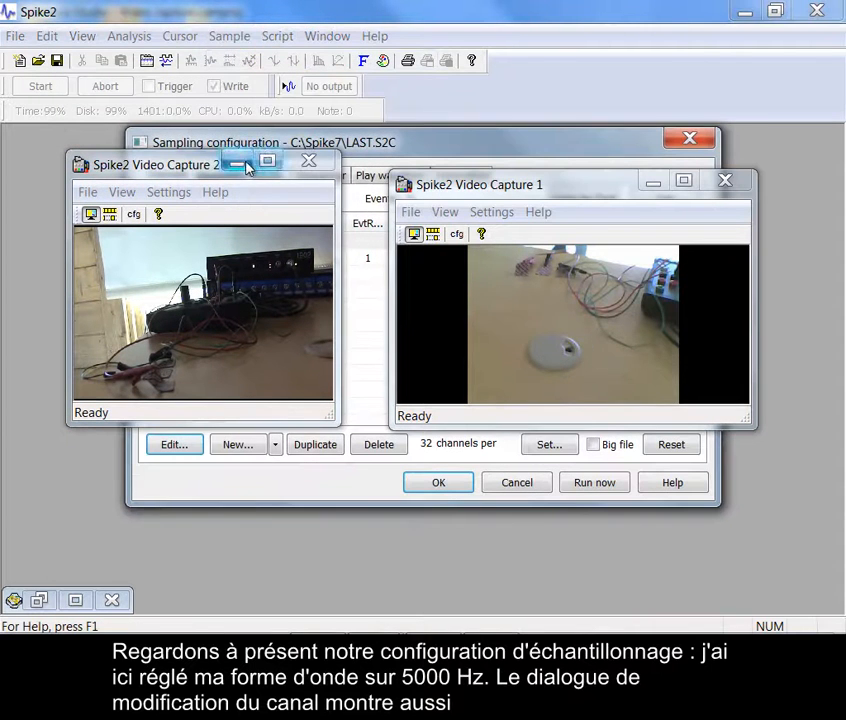
click(237, 163)
click(656, 183)
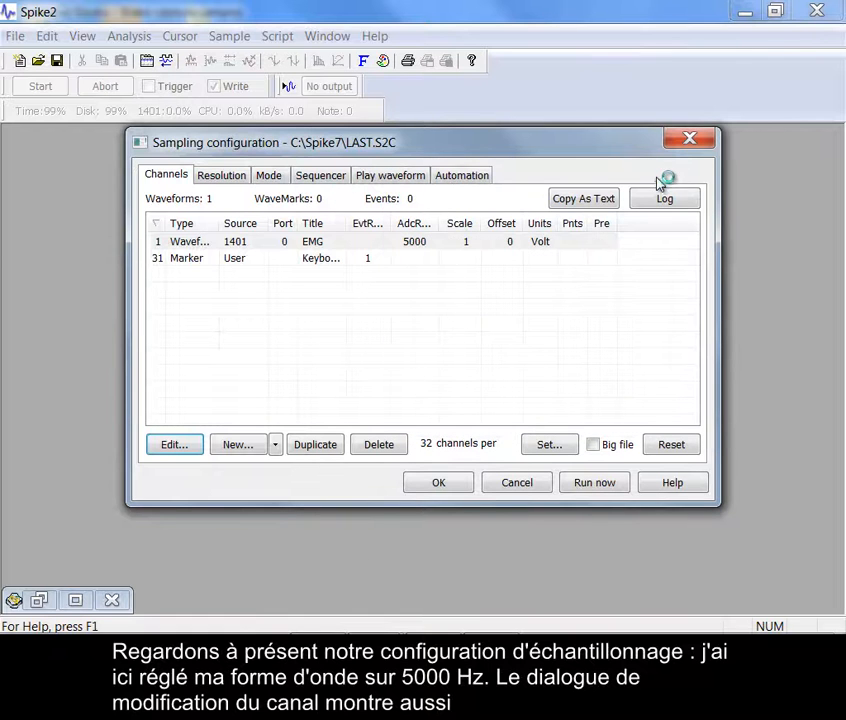
Check the EMG waveform channel's parameters and its 1902 conditioner settings, accepting both dialogs
double_click(368, 238)
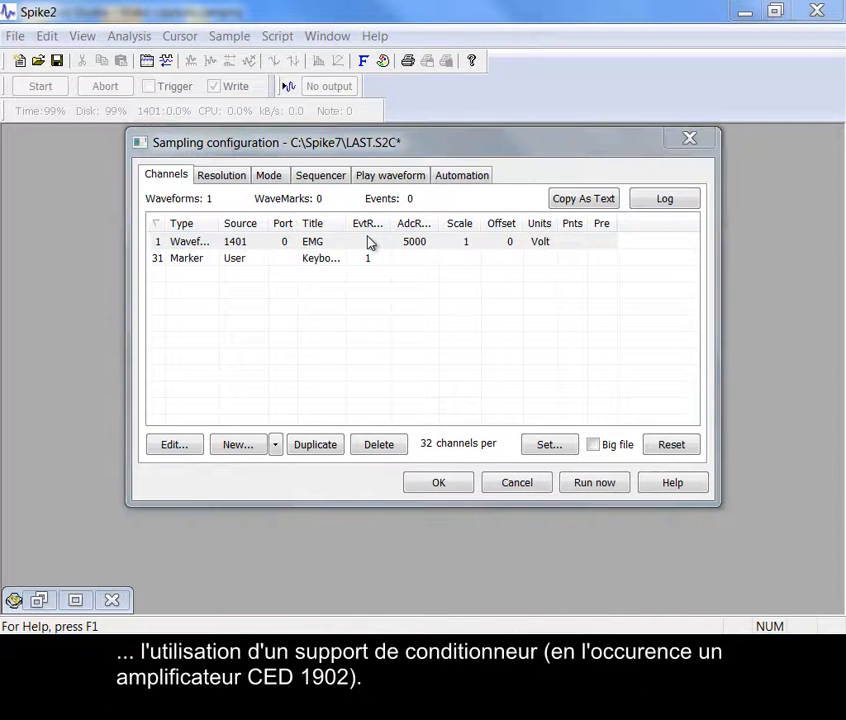
click(368, 241)
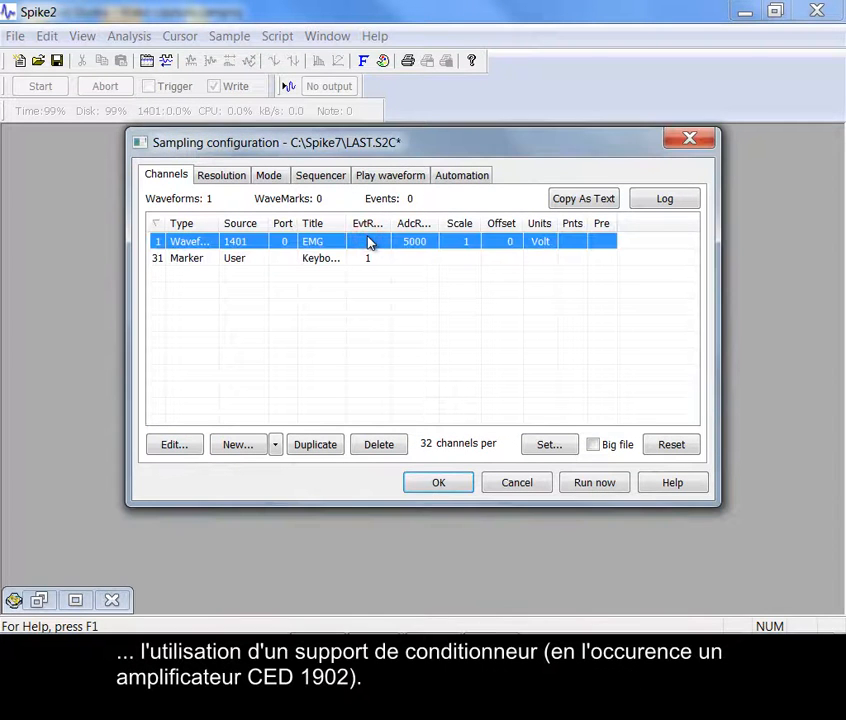
double_click(368, 241)
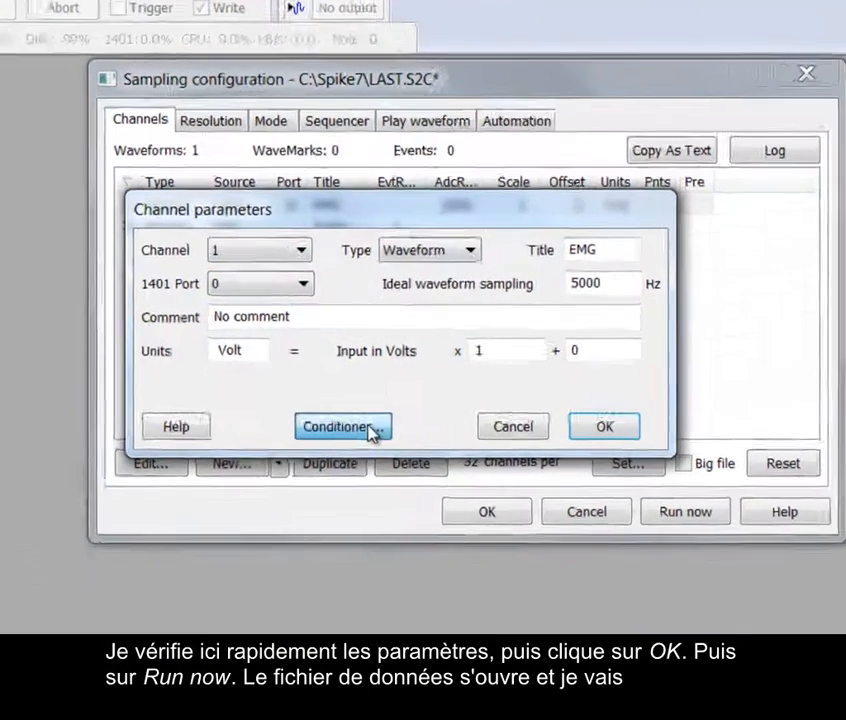
click(345, 416)
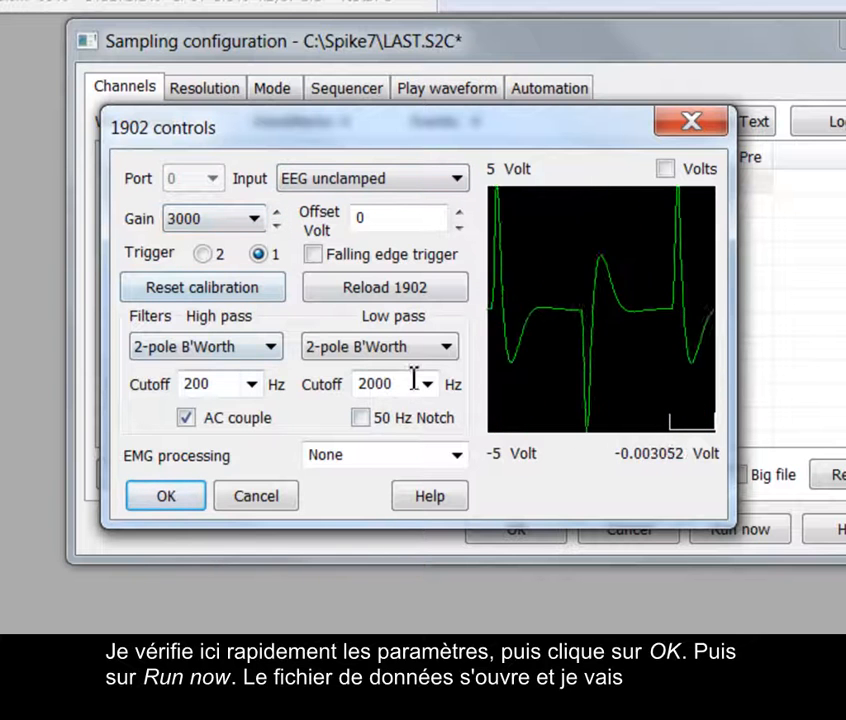
click(167, 497)
click(646, 432)
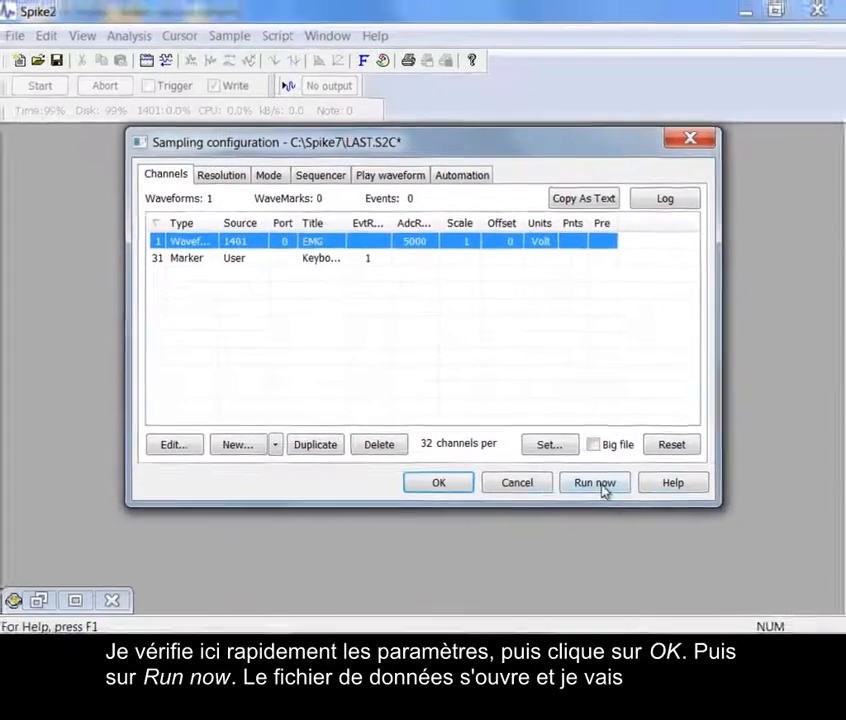
Open a new data file ready for sampling with Run now and maximize its window
click(598, 485)
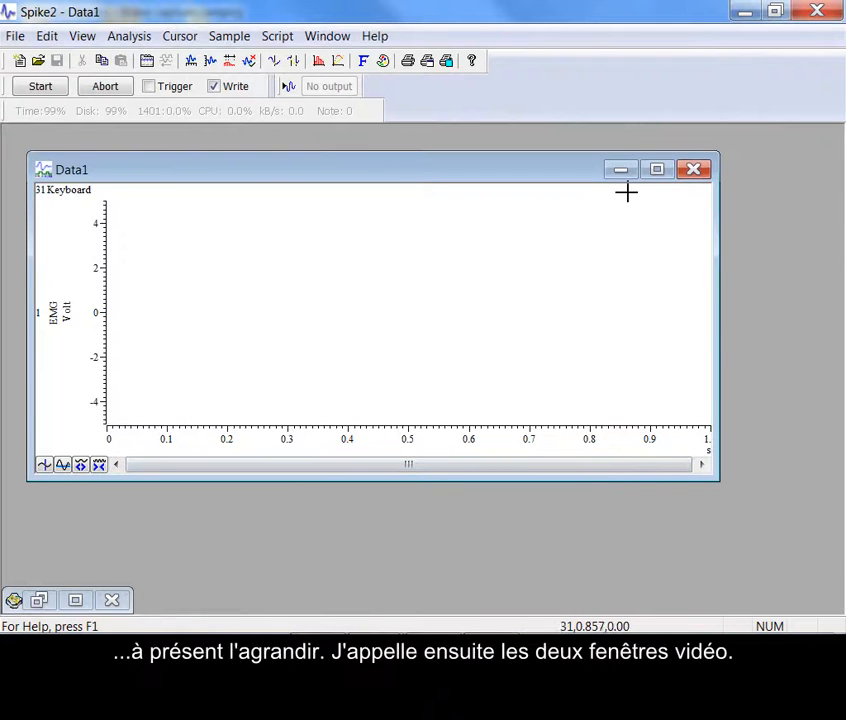
click(657, 170)
Restore both minimized video capture windows over the maximized data view
mouse_move(381, 628)
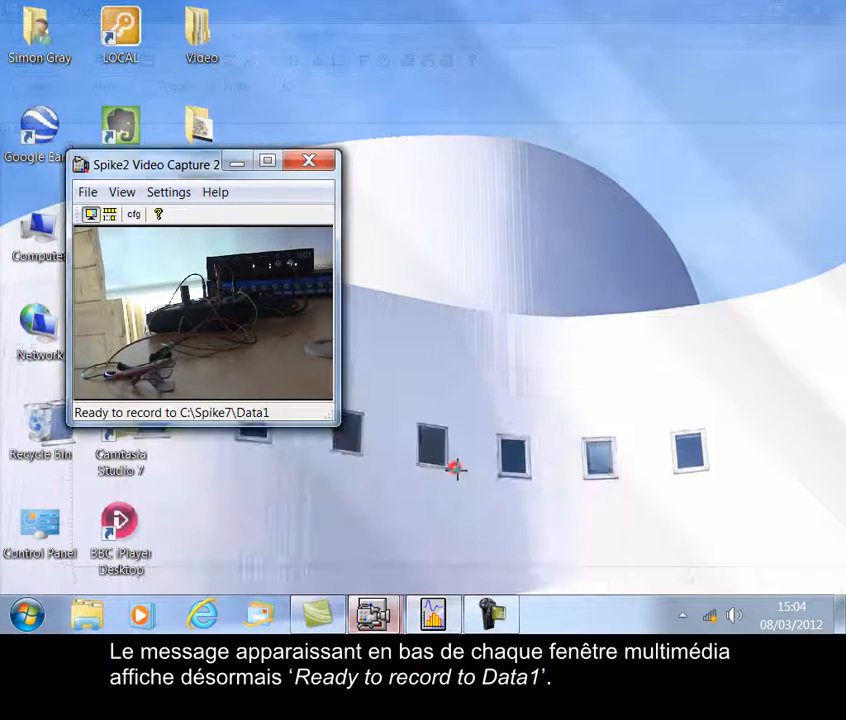
click(455, 472)
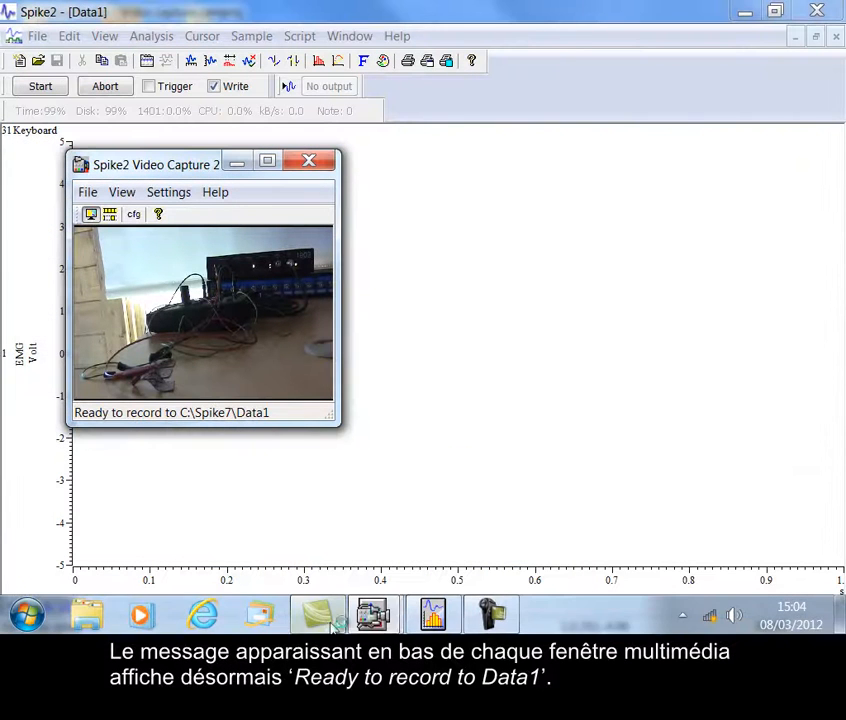
mouse_move(374, 612)
click(296, 511)
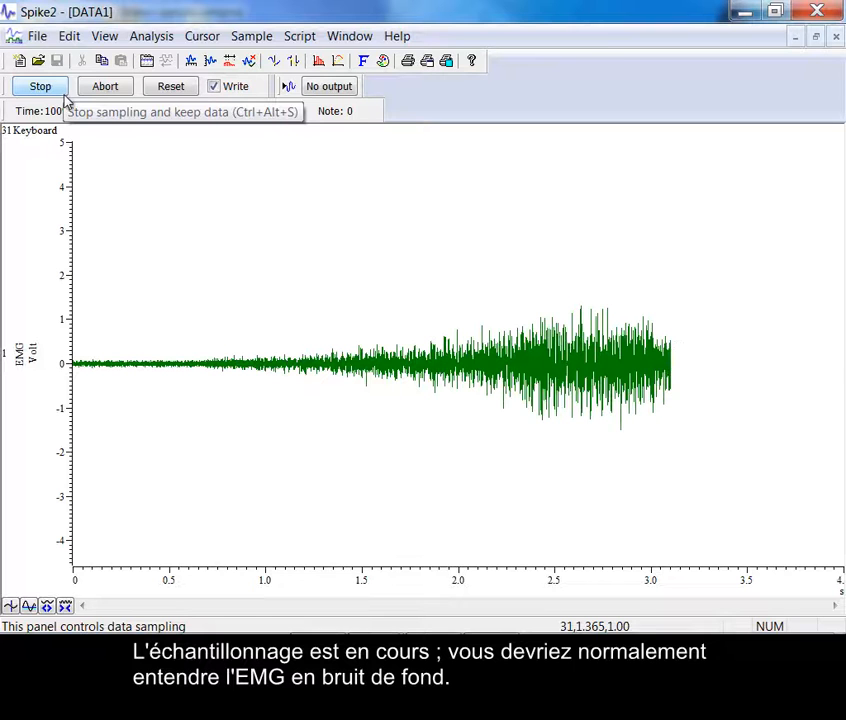
Bring both video capture windows in front of the sampling view and move Video Capture 1 away from Video Capture 2
mouse_move(388, 622)
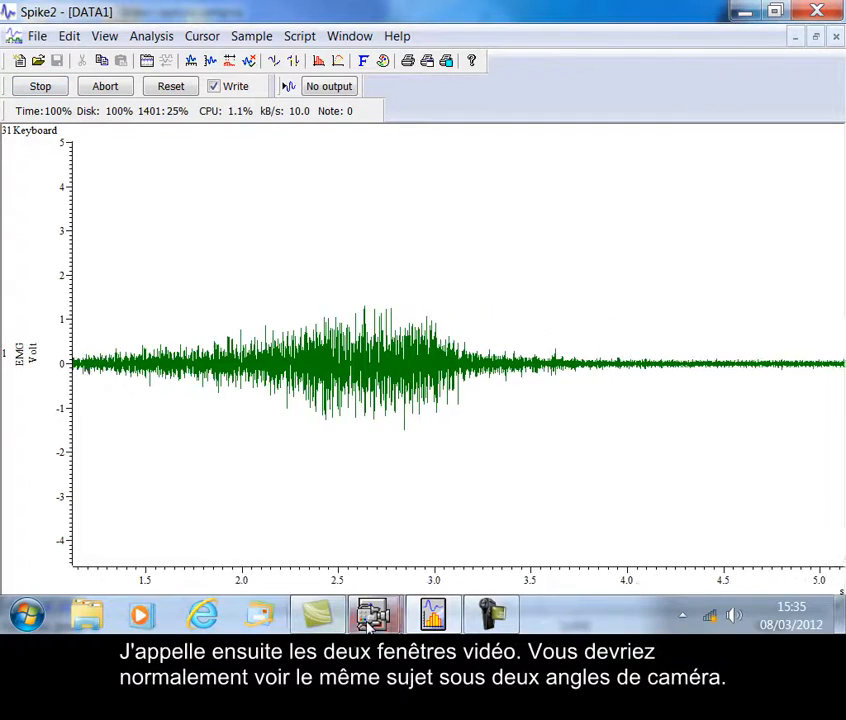
click(446, 532)
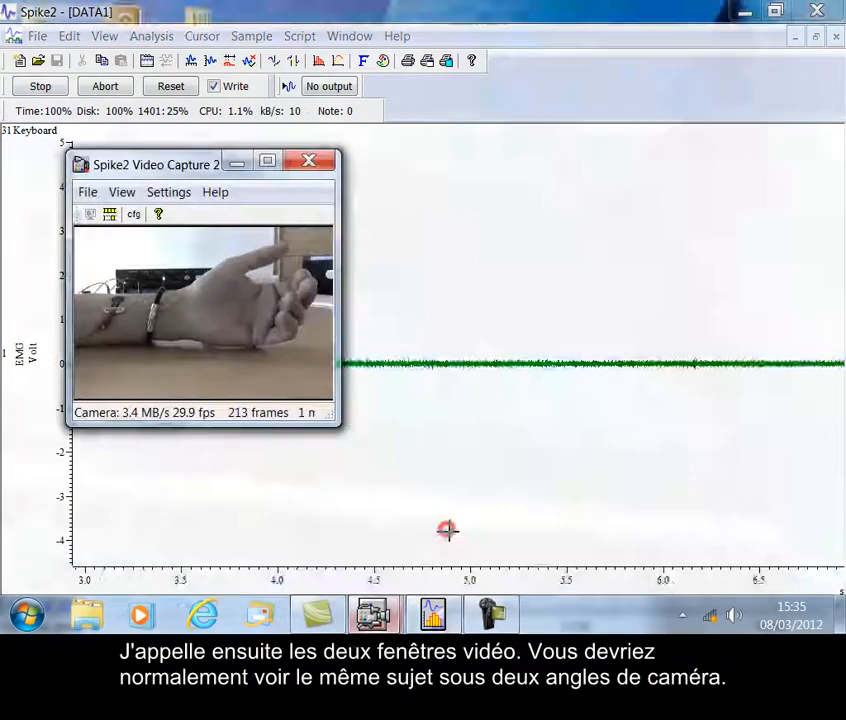
mouse_move(373, 613)
click(338, 523)
drag(566, 196, 623, 70)
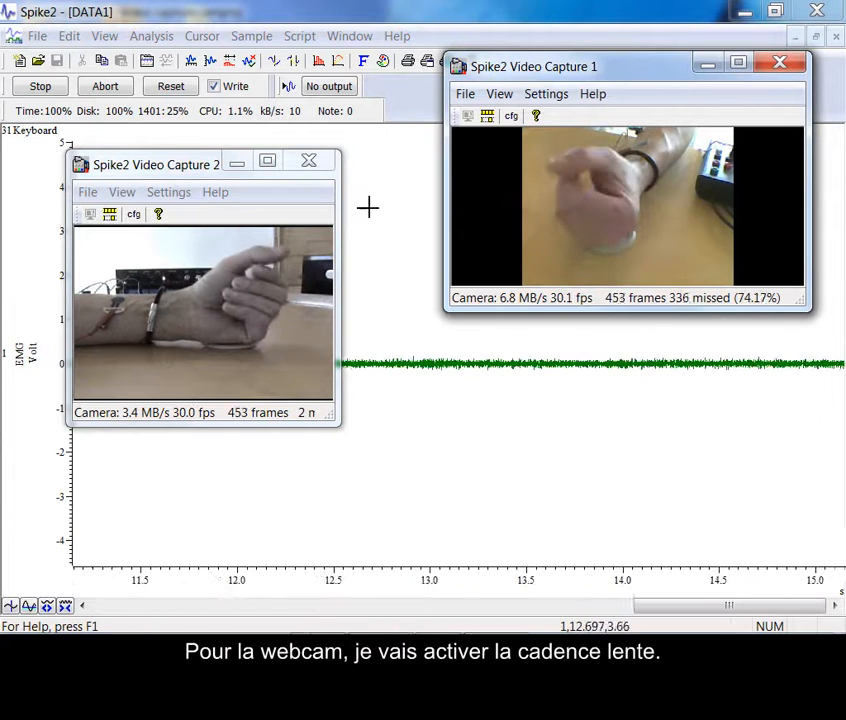
Turn on the slow frame rate for Video Capture 1 during sampling and turn it off again
click(553, 96)
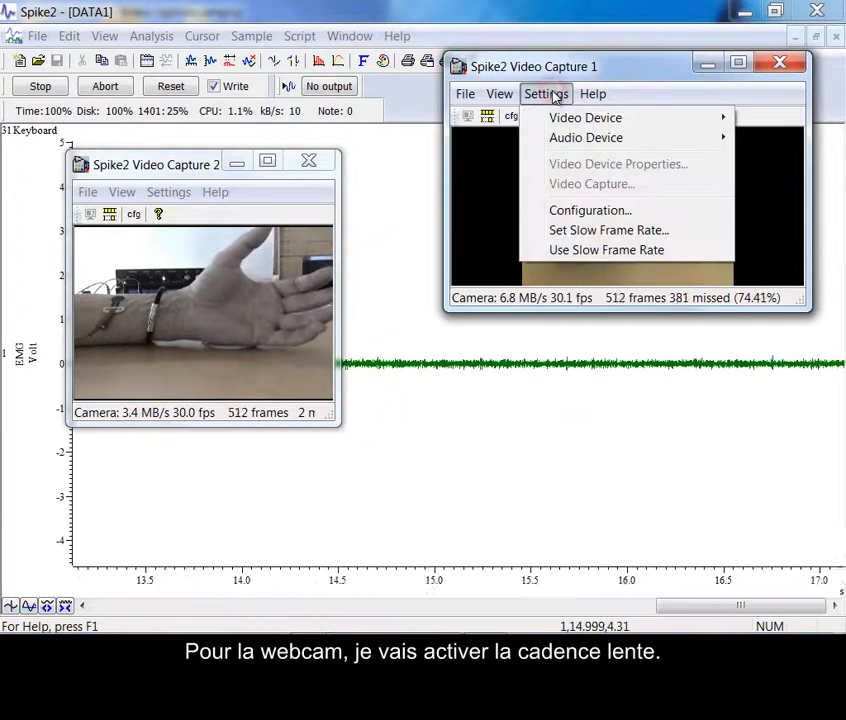
click(563, 250)
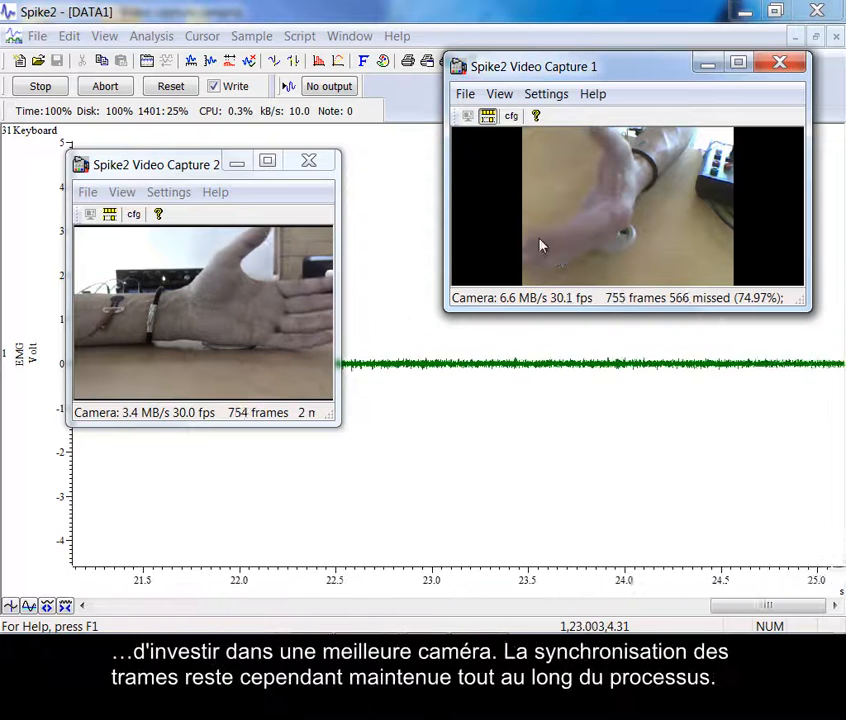
click(547, 95)
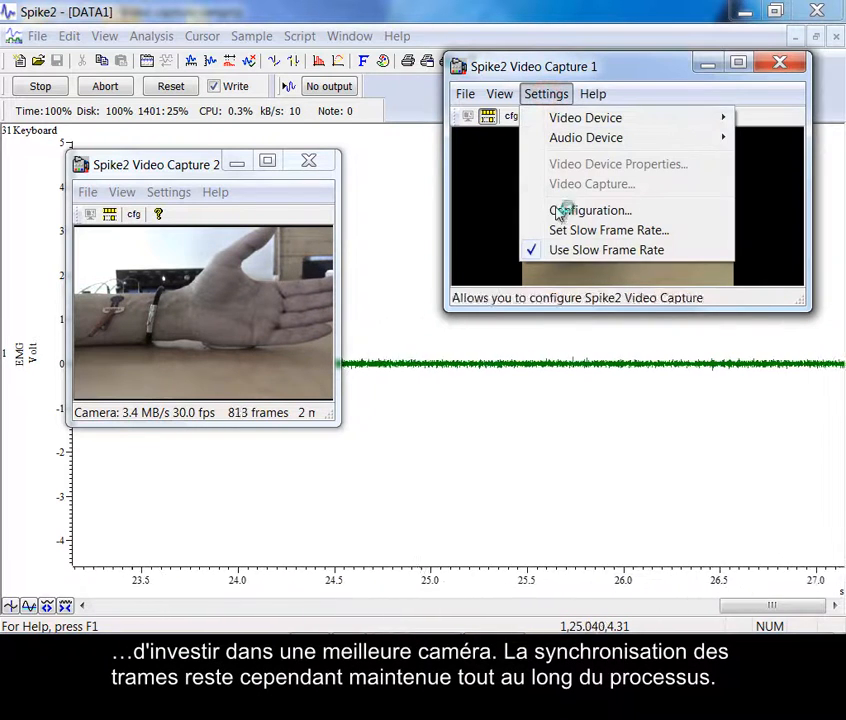
click(573, 250)
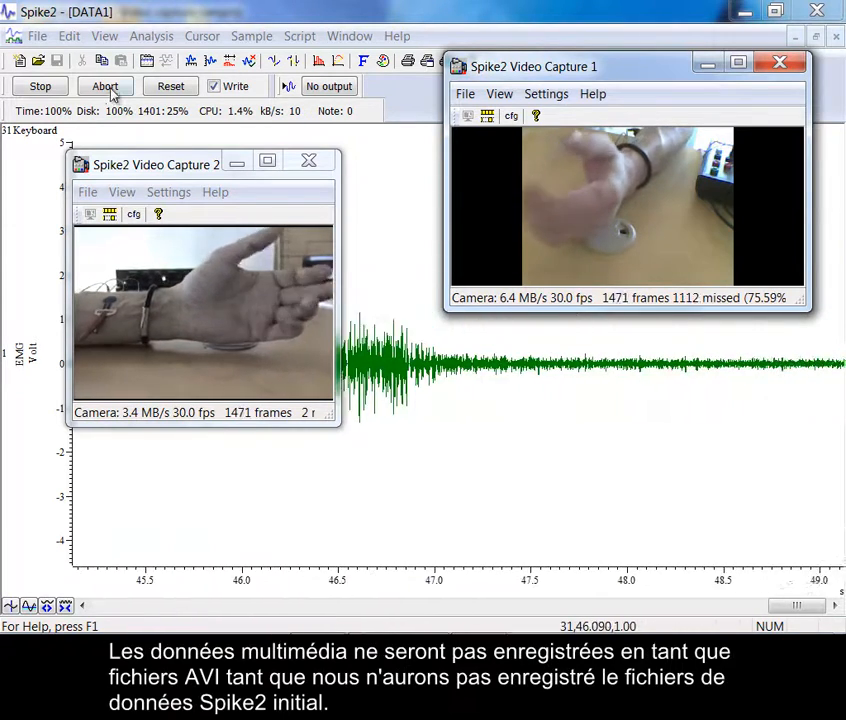
Stop sampling while keeping the data, and save the recording as data1
click(42, 86)
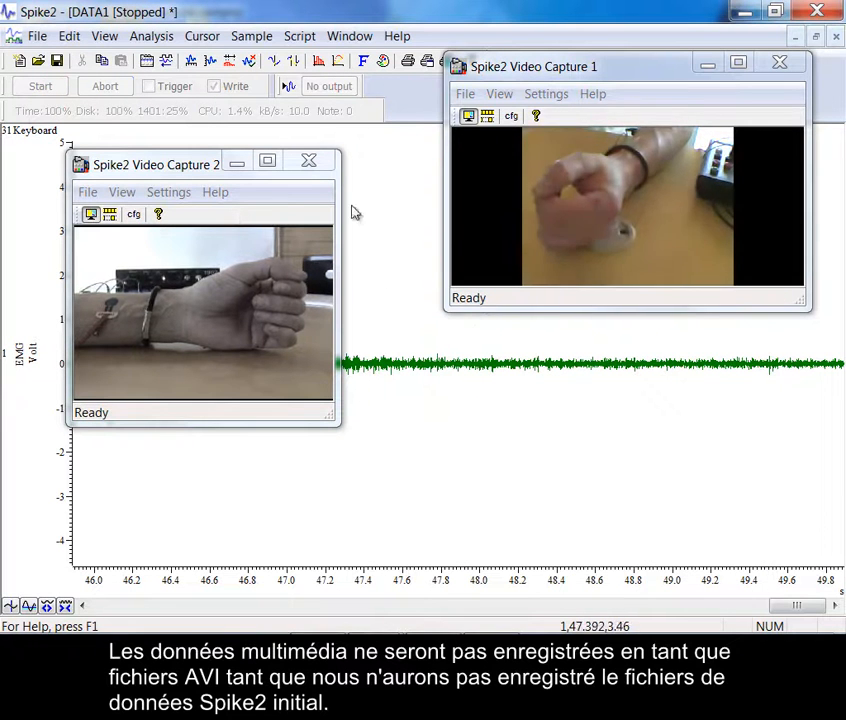
drag(185, 163, 574, 338)
click(37, 37)
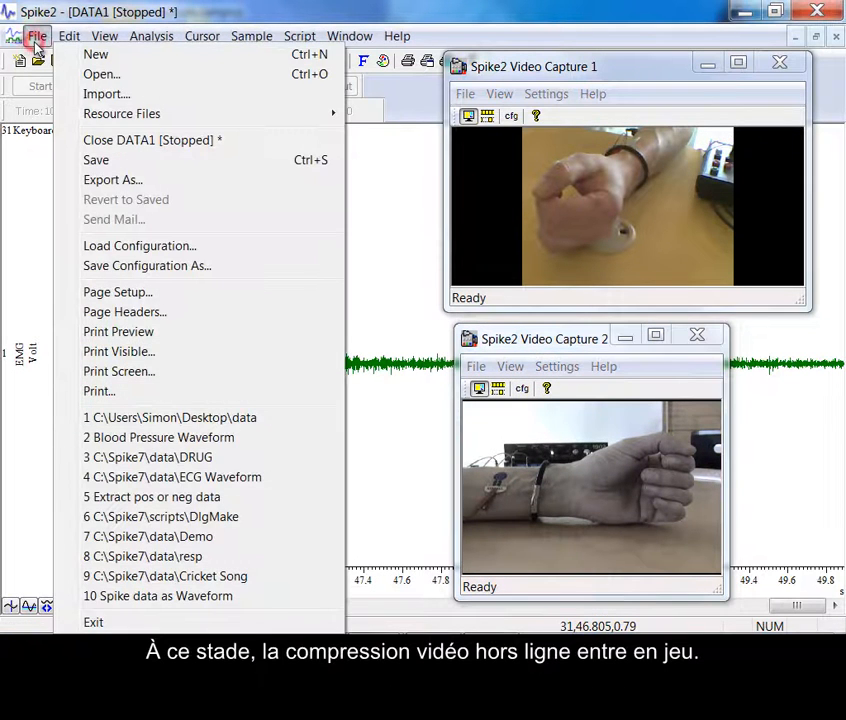
click(106, 161)
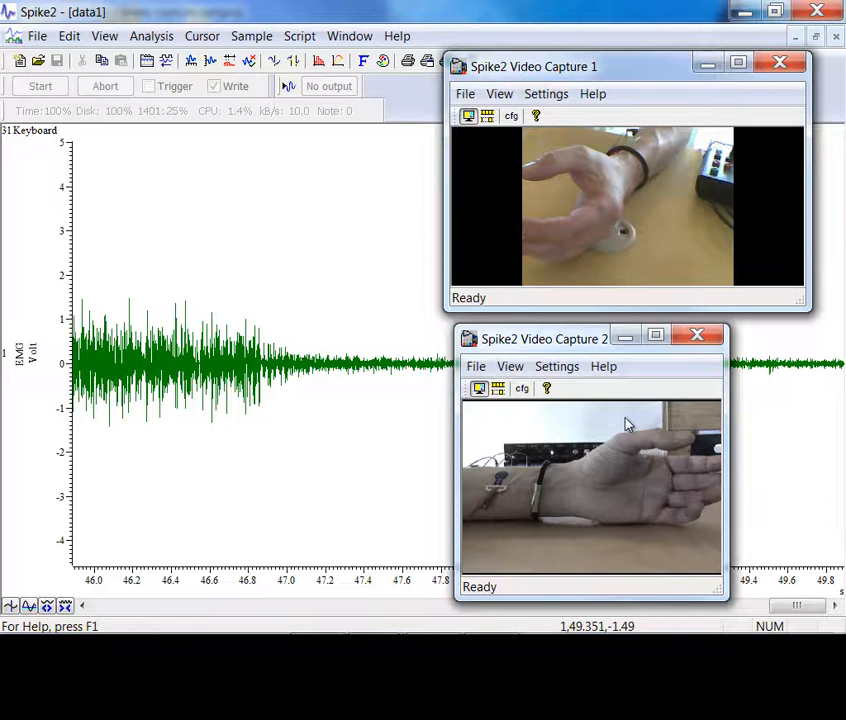
With both video capture windows minimized, show the data file's entire time range and bring cursor 0 into the view
click(626, 337)
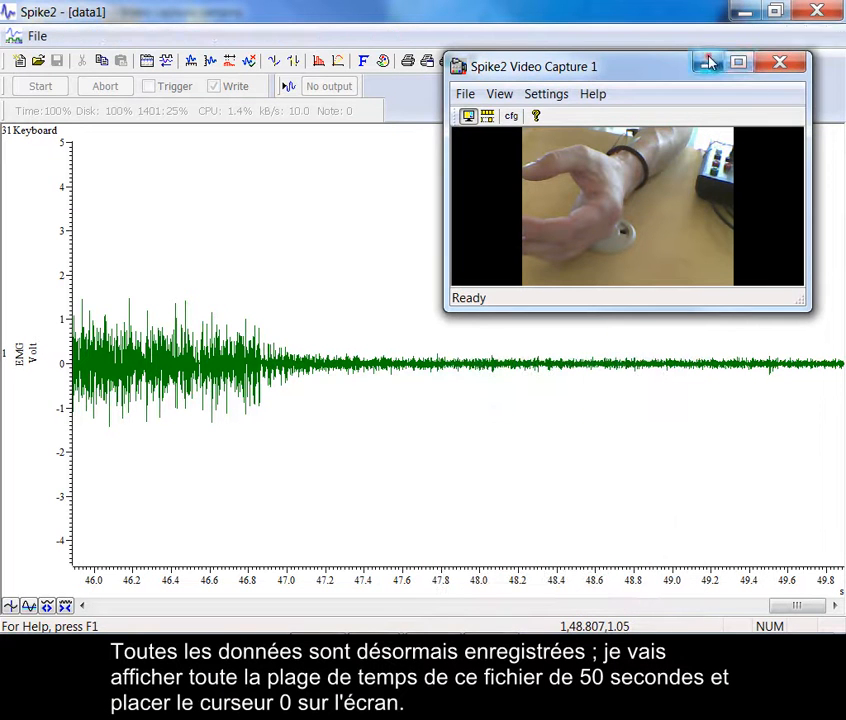
click(708, 63)
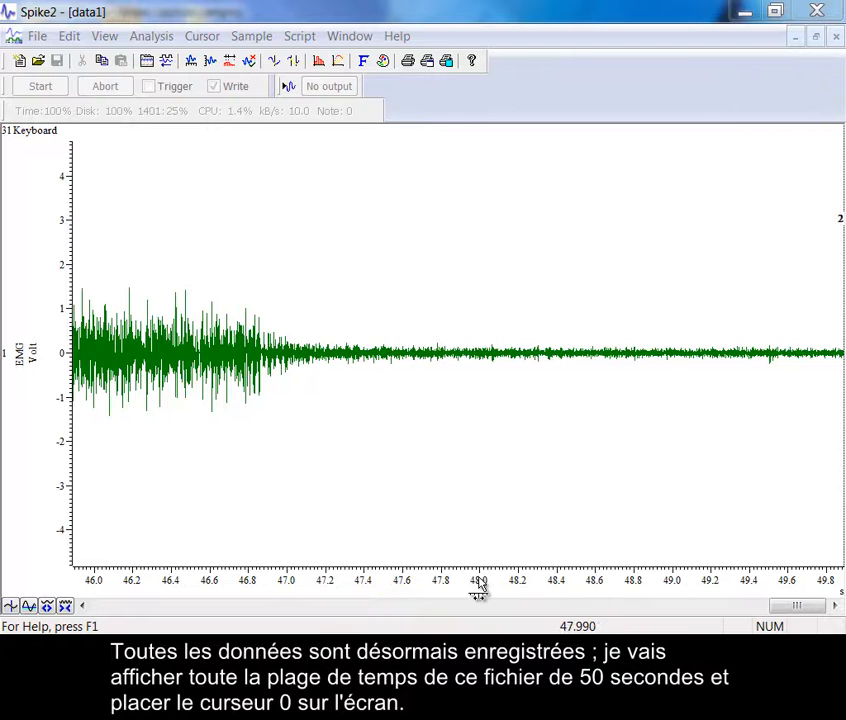
double_click(479, 582)
click(340, 224)
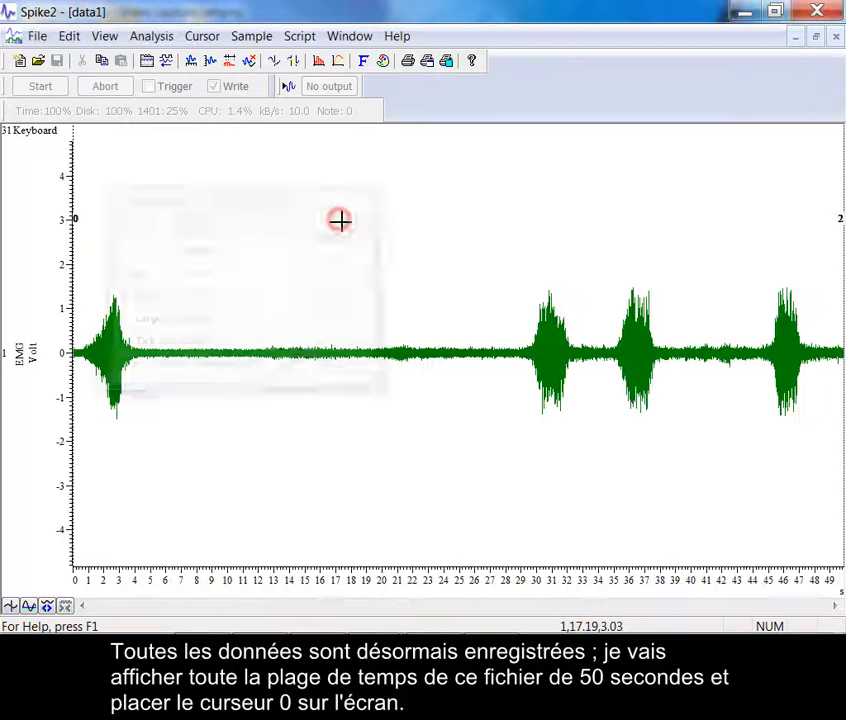
click(334, 233)
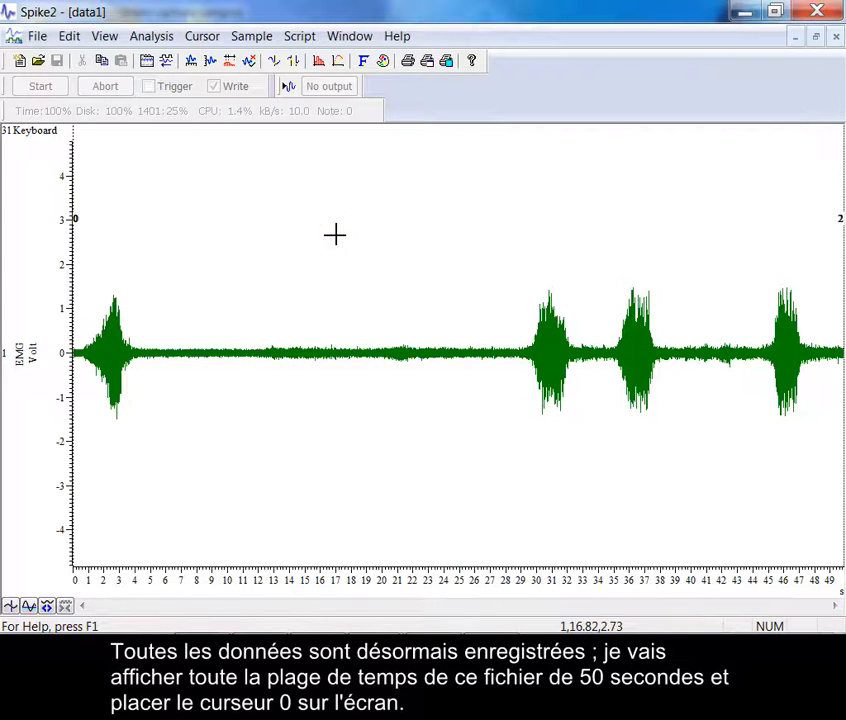
key(ctrl+0)
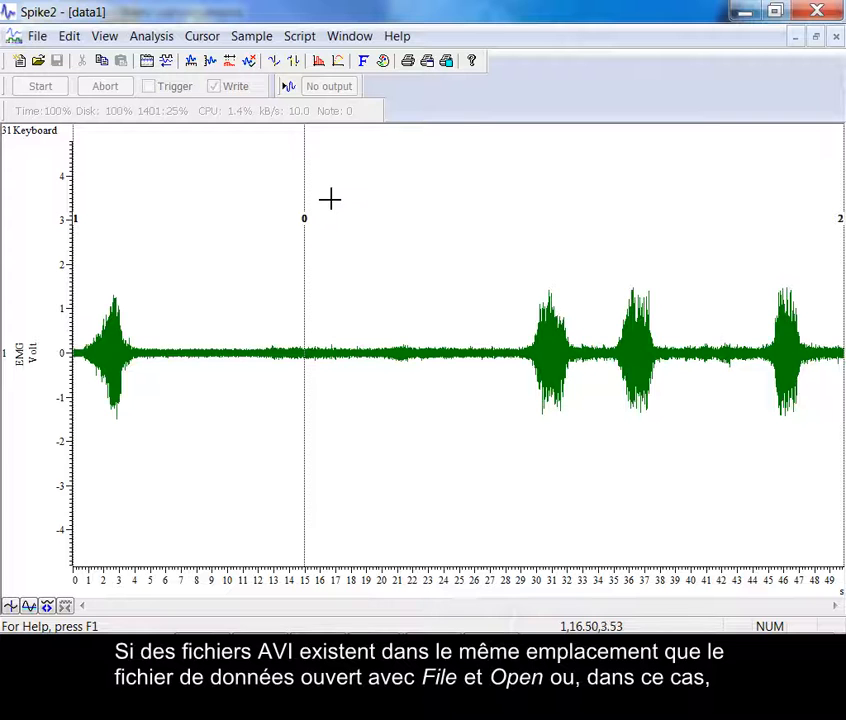
Open the data file's multimedia files and narrow both AVI windows, placing them side by side over the later part of the waveform
click(38, 38)
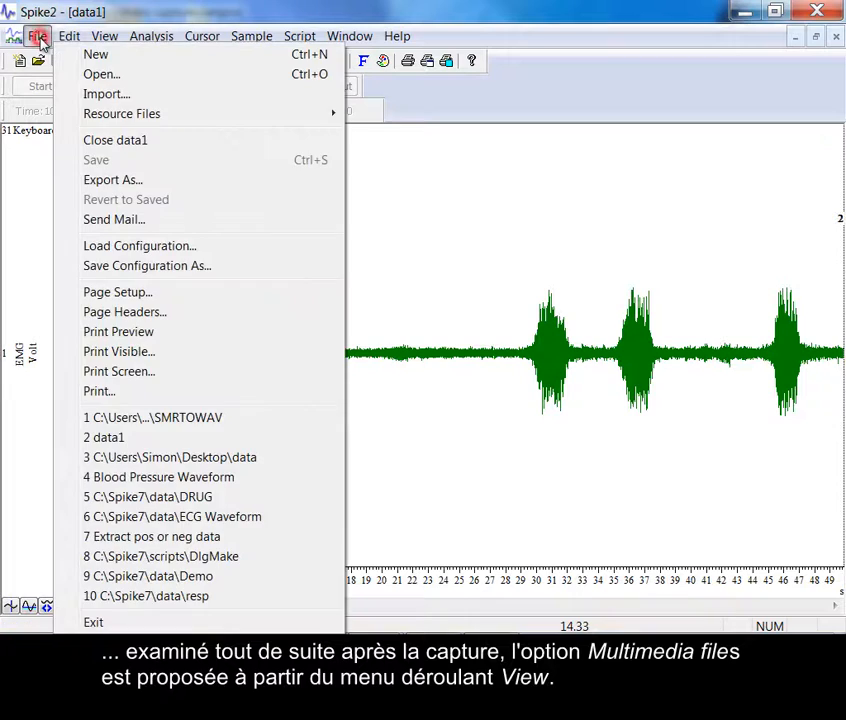
mouse_move(104, 36)
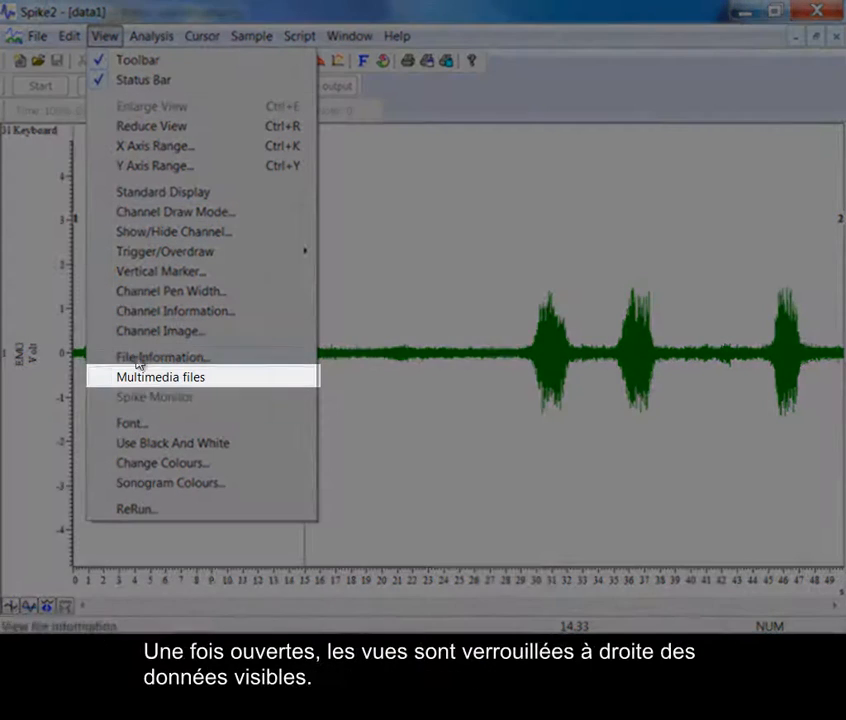
click(140, 379)
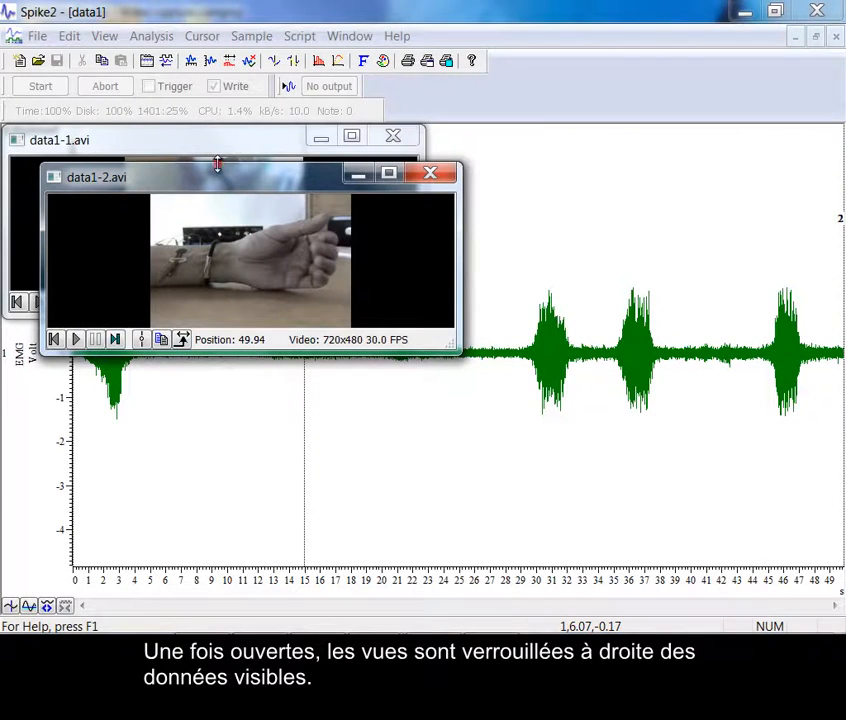
drag(219, 180, 563, 144)
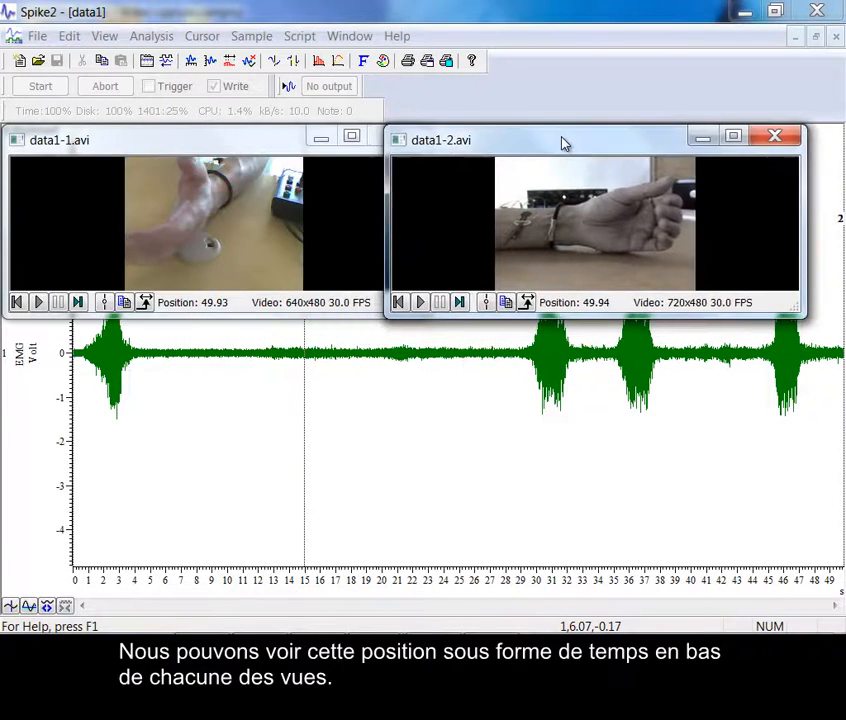
drag(389, 317, 597, 320)
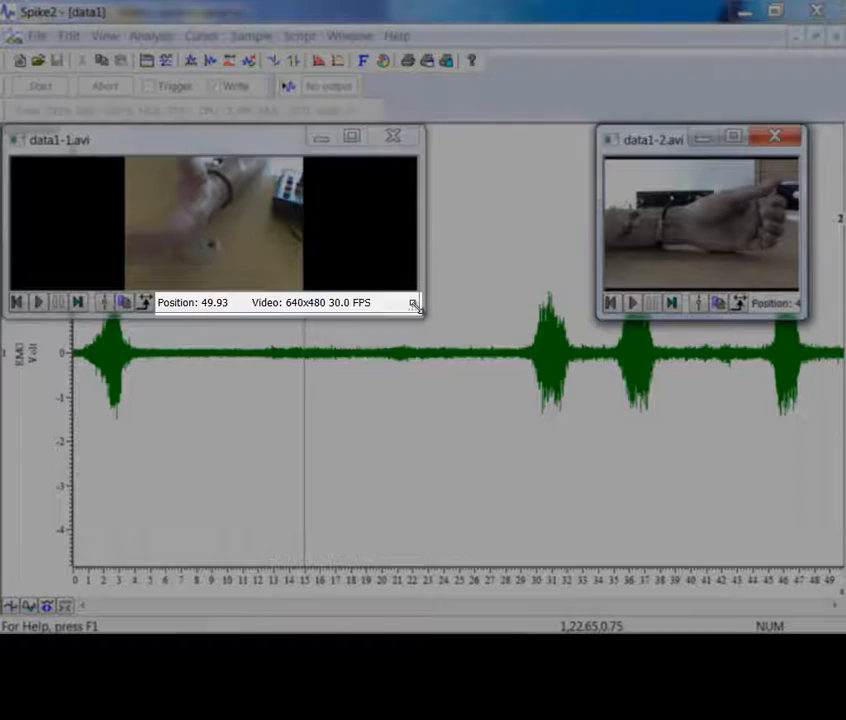
drag(415, 306, 183, 296)
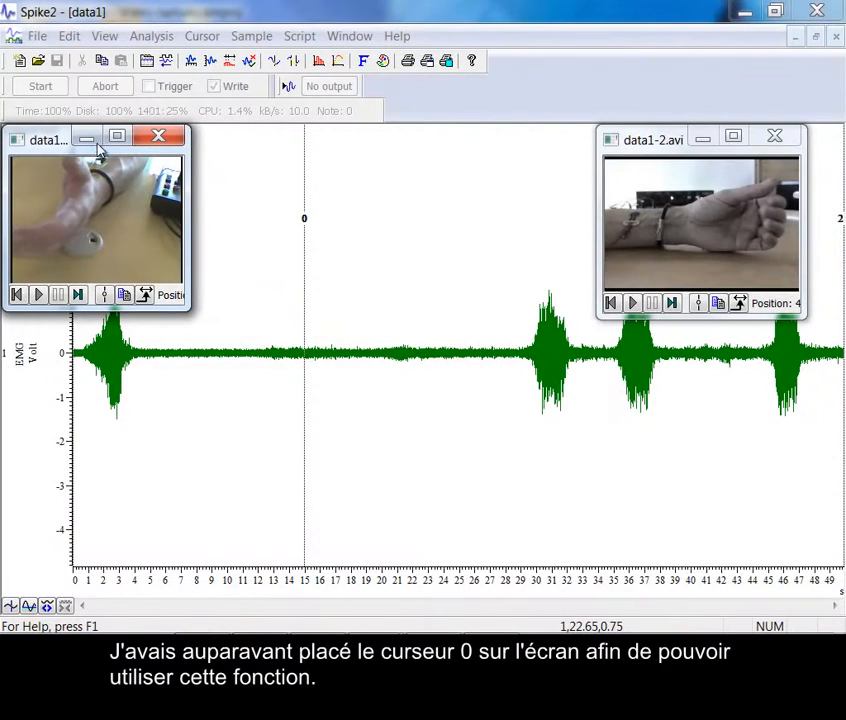
drag(62, 140, 465, 141)
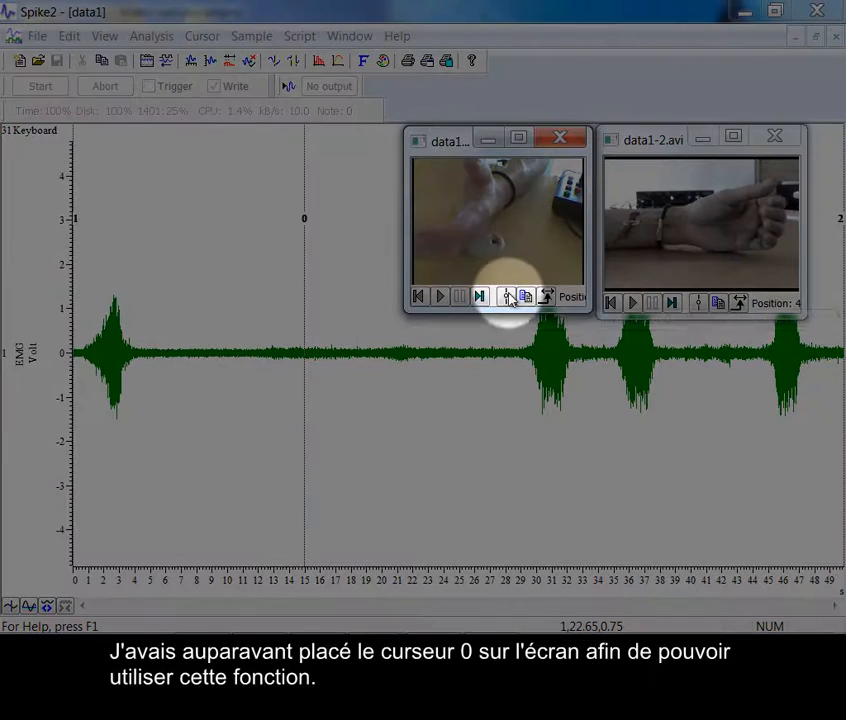
Make both video views, data1-1.avi and data1-2.avi, follow cursor 0 and move the cursor to about 0.2 s
click(506, 296)
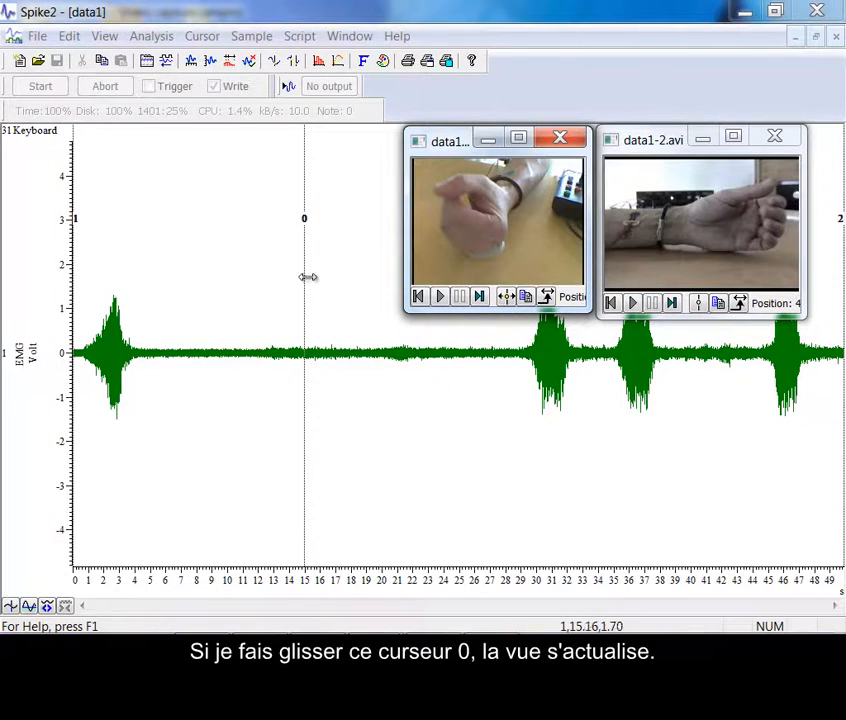
drag(304, 283, 92, 325)
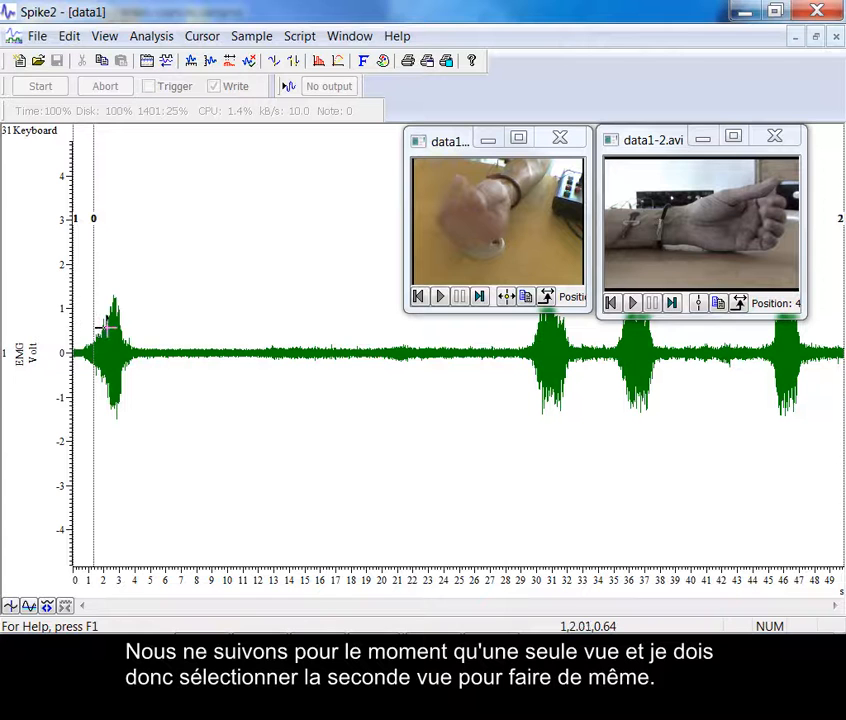
click(697, 305)
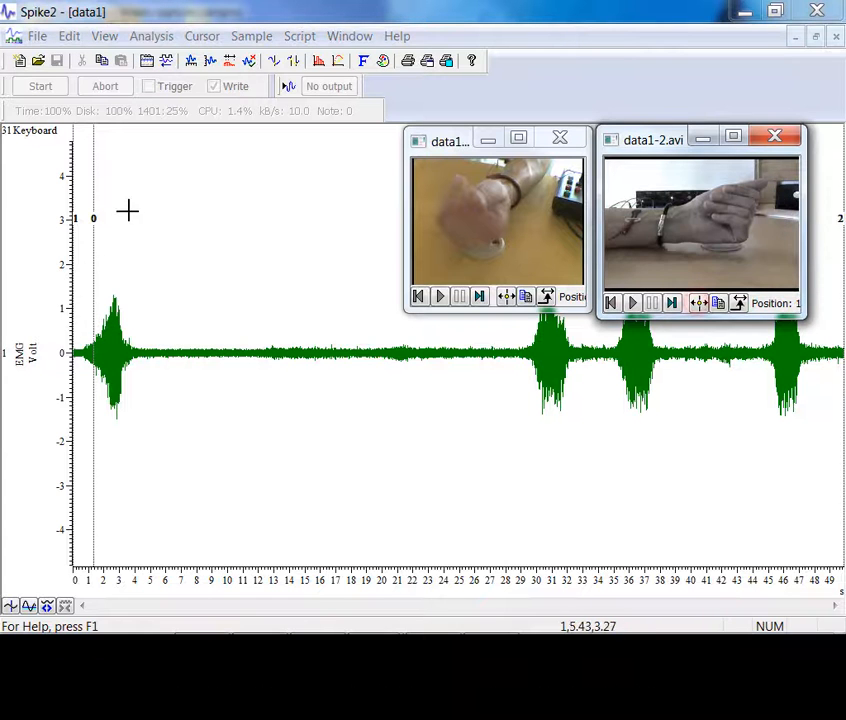
mouse_move(91, 252)
mouse_down()
mouse_move(66, 260)
mouse_move(153, 264)
mouse_move(78, 265)
mouse_up()
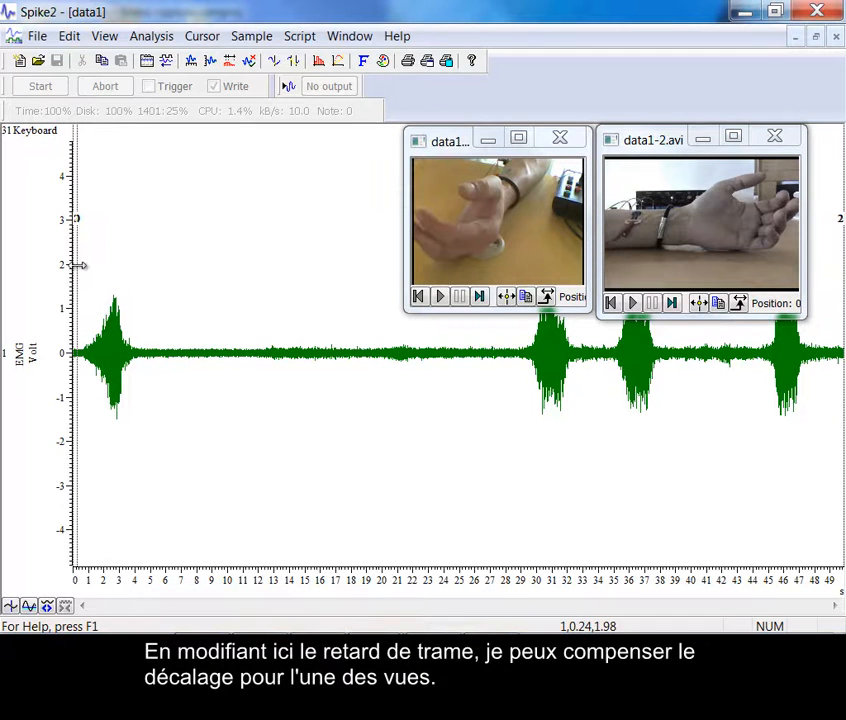
Set the multimedia time offset of data1-2.avi to 3 seconds and move cursor 0 around the file's first seconds to compare the views
click(738, 303)
drag(736, 221, 710, 226)
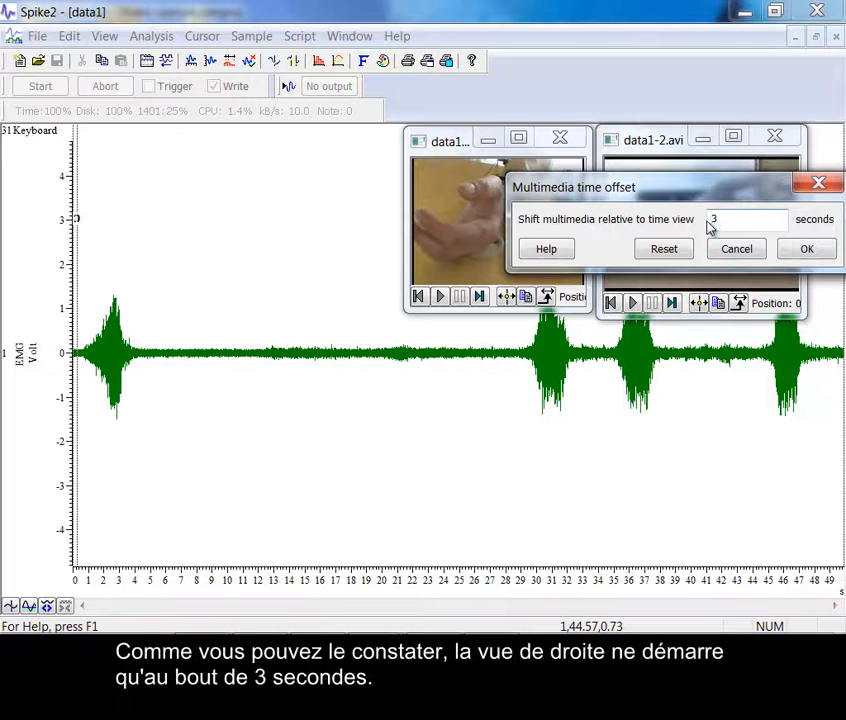
click(819, 257)
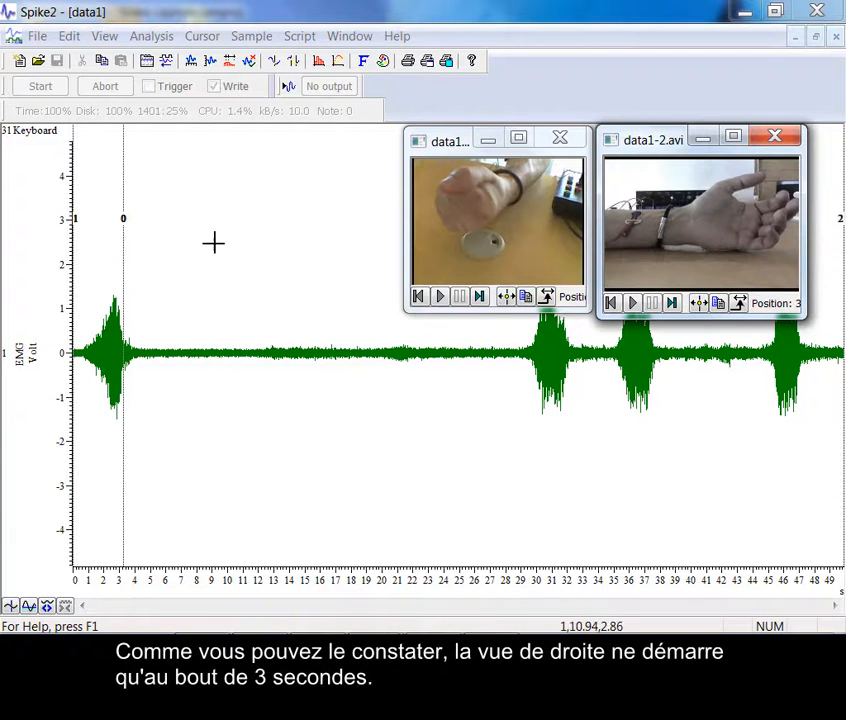
mouse_move(125, 277)
mouse_down()
mouse_move(124, 292)
mouse_move(98, 296)
mouse_move(70, 282)
mouse_move(200, 289)
mouse_move(76, 287)
mouse_up()
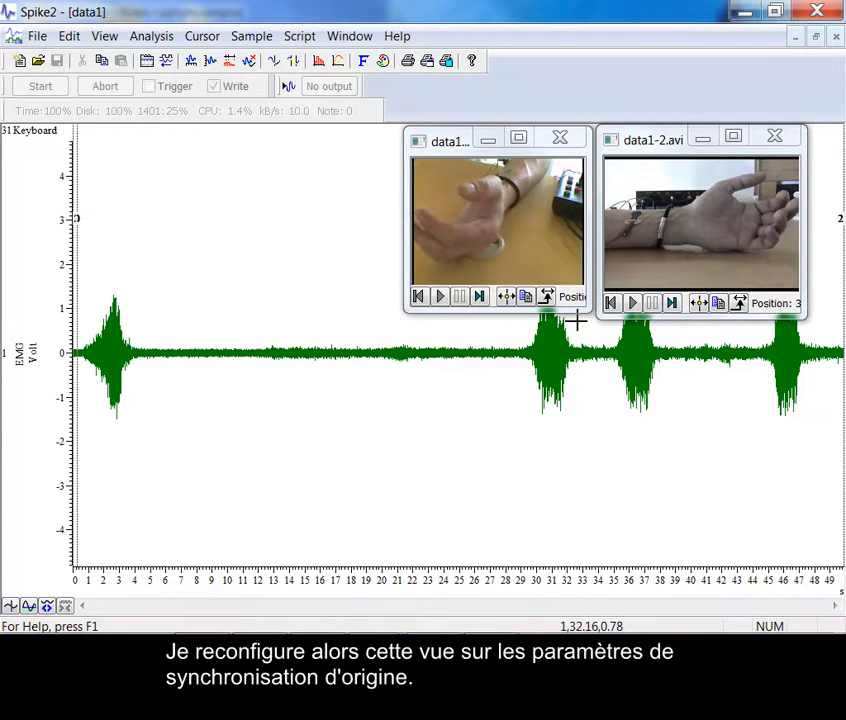
Set the multimedia time offset of data1-2.avi to 0 seconds
click(739, 305)
double_click(737, 221)
text(0)
click(820, 249)
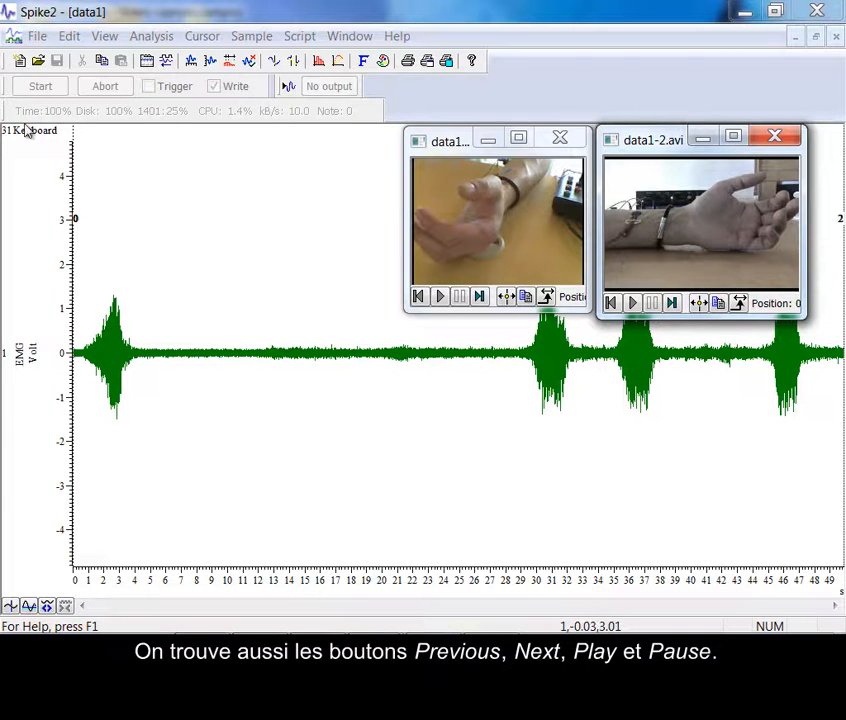
Play both recorded videos together with the EMG waveform replay, and pause the playback
click(439, 297)
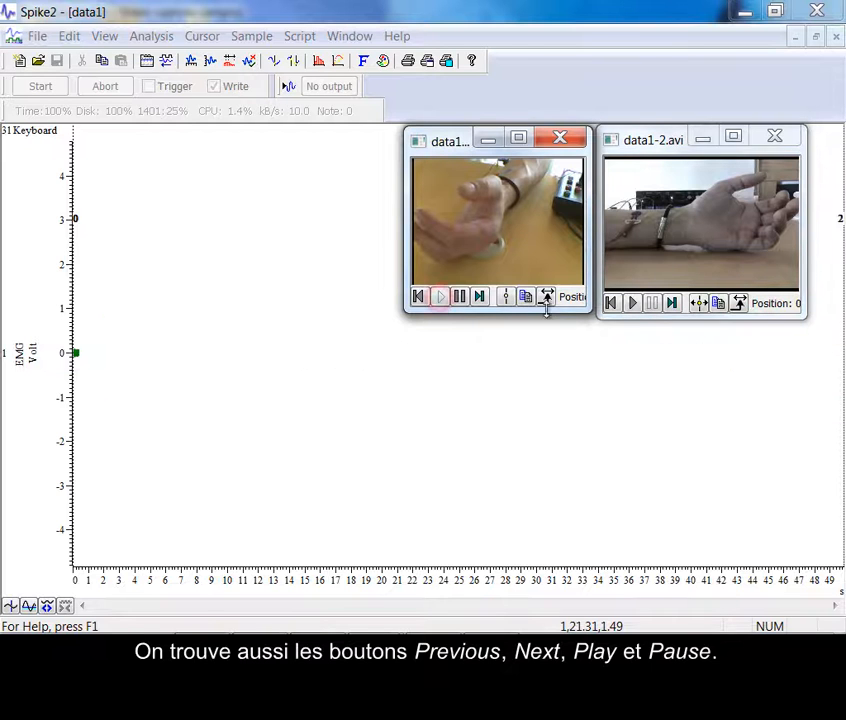
click(633, 304)
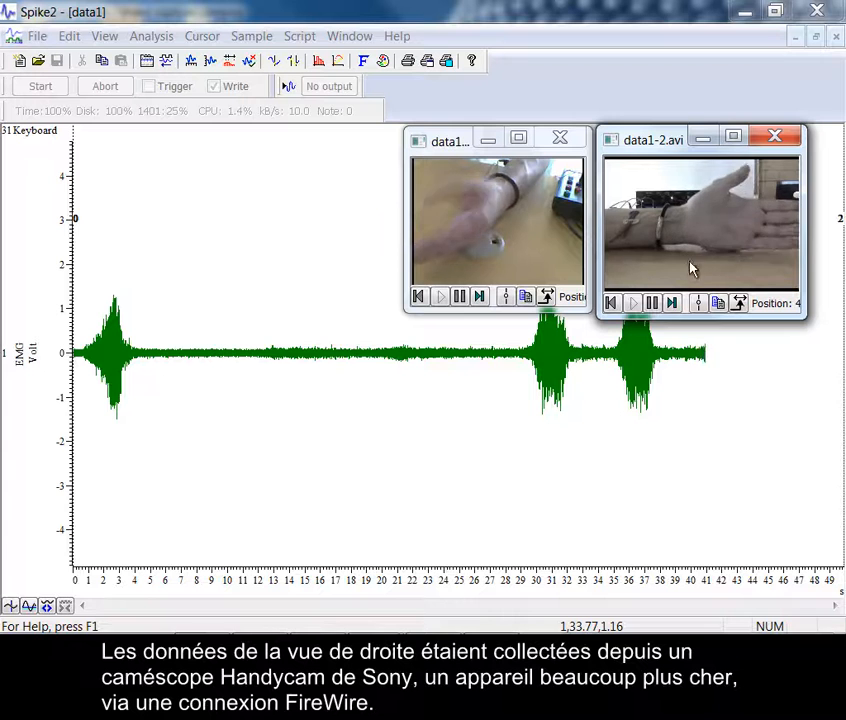
click(651, 302)
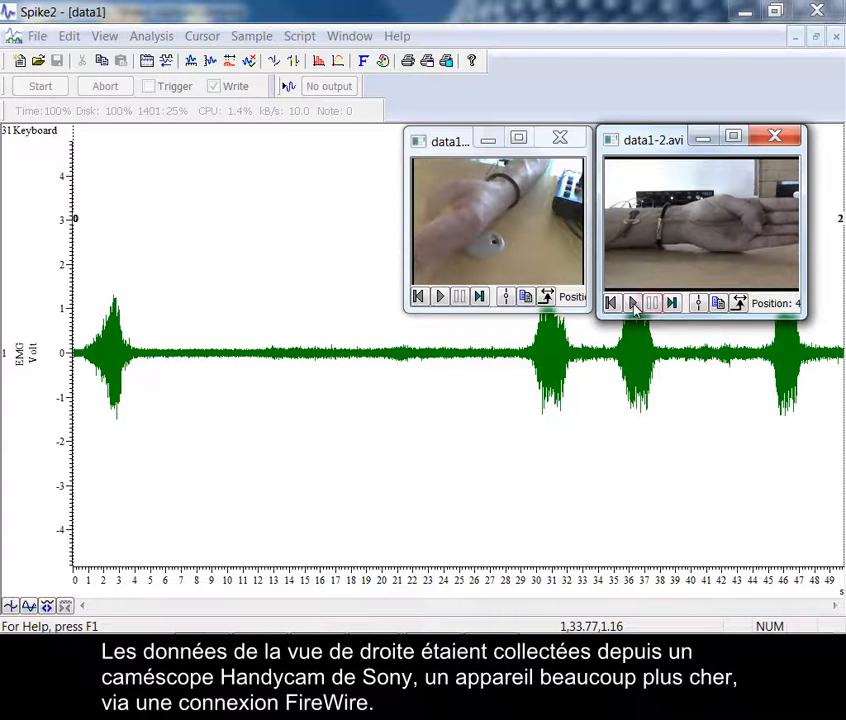